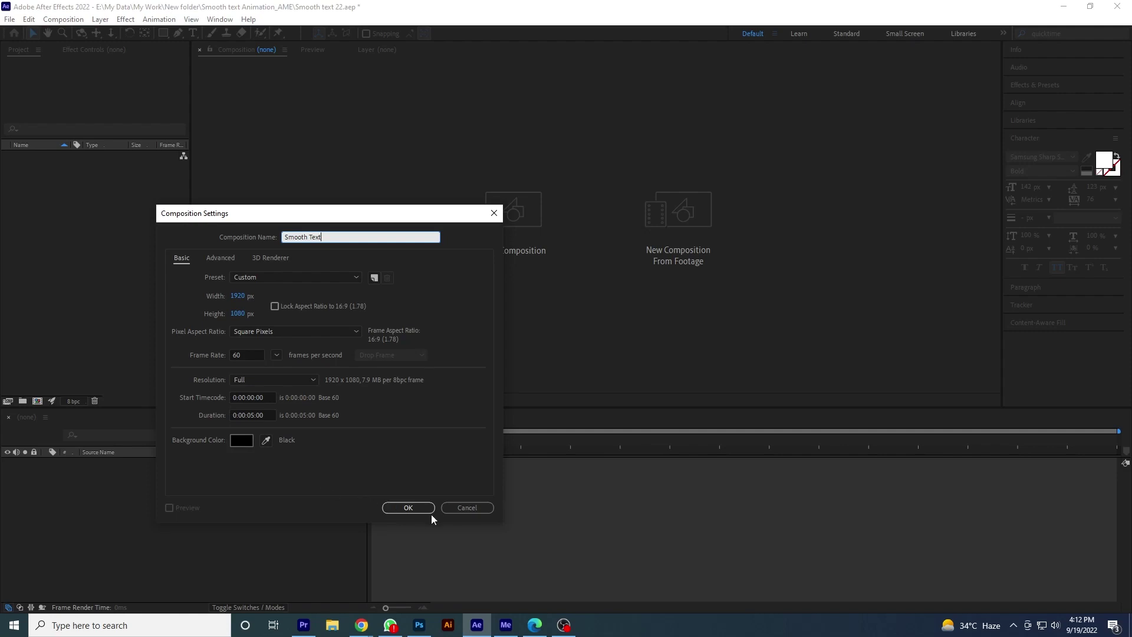
Create the Smooth Text composition at 1920 × 1080 px, 60 frames per second and 5 seconds long
{"action": "left_click", "coordinate": [426, 510]}
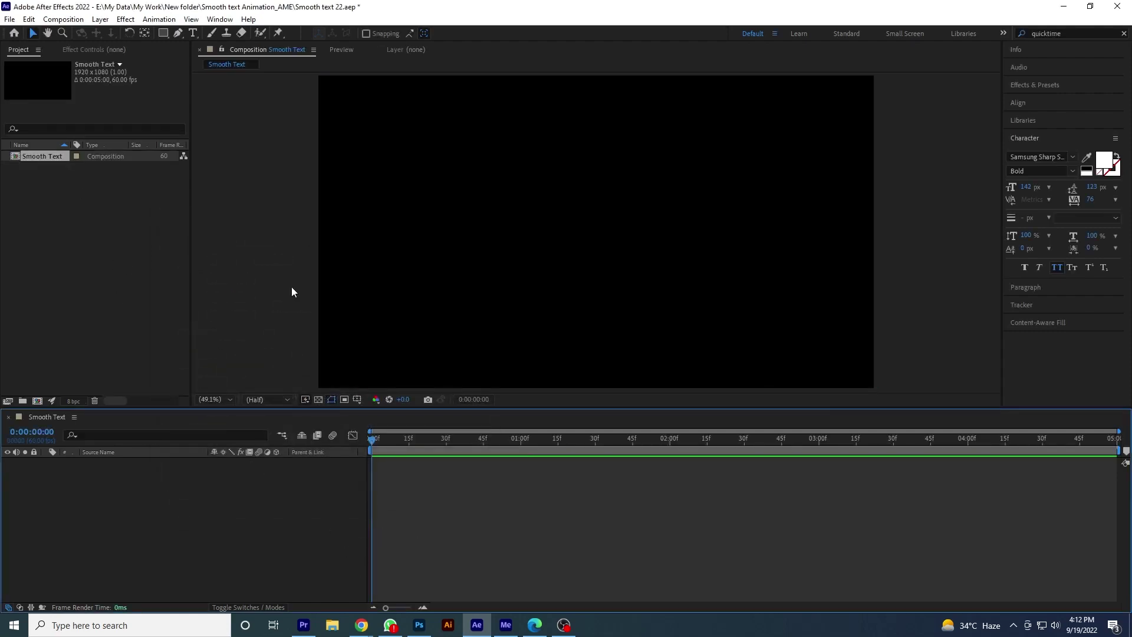
Add a full-frame solid in blue 2691EB as the background and lock its layer
{"action": "right_click", "coordinate": [80, 515]}
{"action": "mouse_move", "coordinate": [164, 373]}
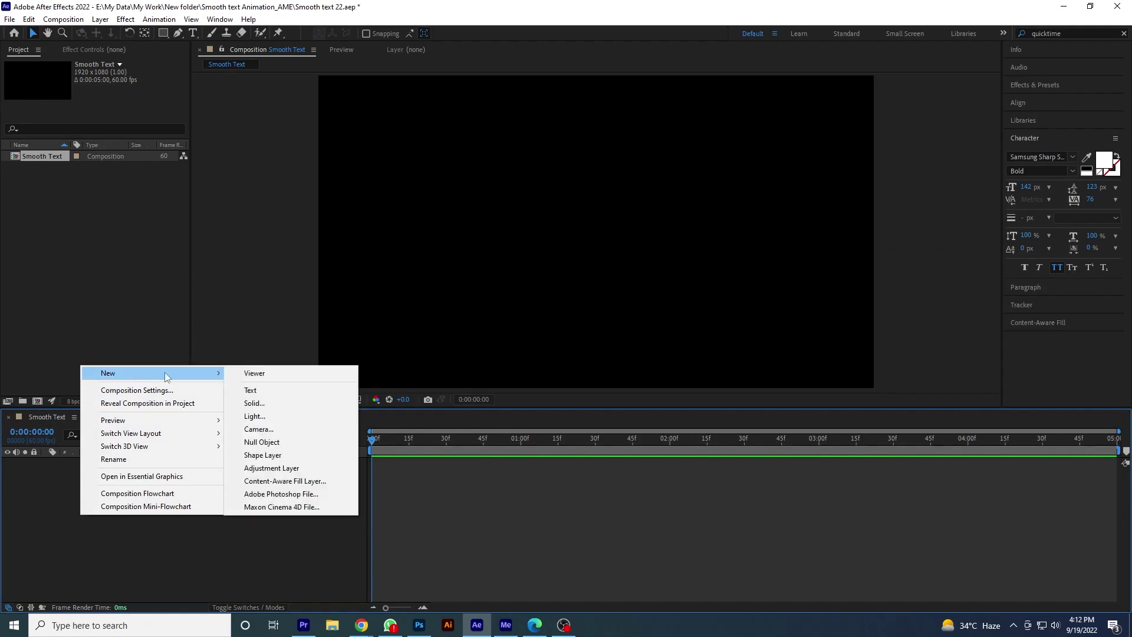
{"action": "left_click", "coordinate": [281, 402]}
{"action": "left_click", "coordinate": [560, 384]}
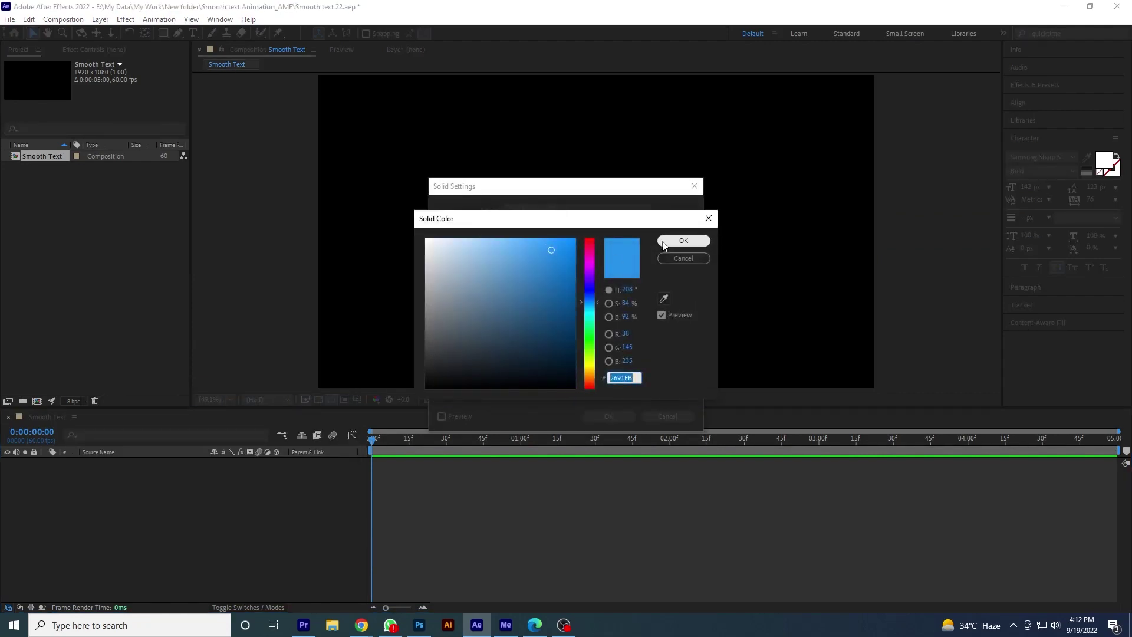
{"action": "left_click", "coordinate": [683, 241]}
{"action": "left_click", "coordinate": [609, 417]}
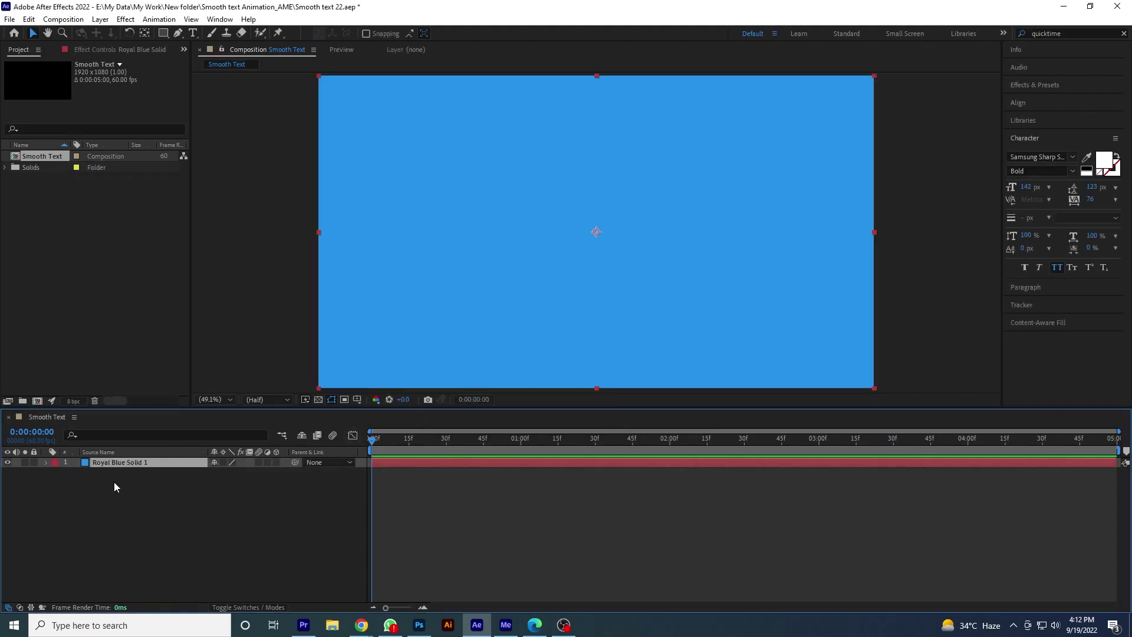
{"action": "left_click", "coordinate": [34, 462]}
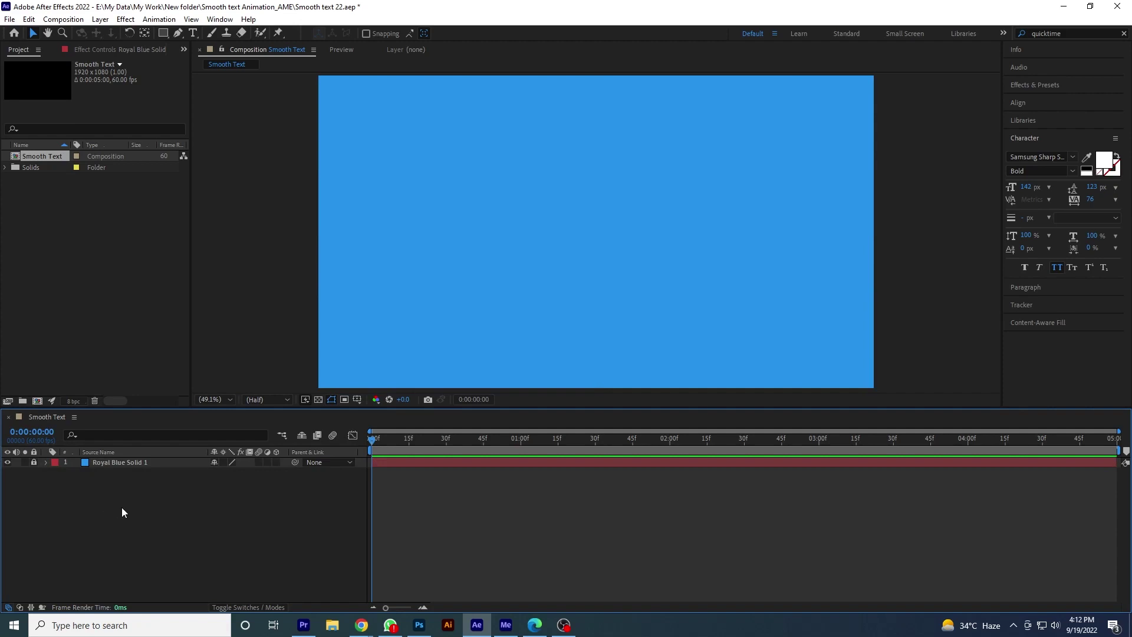
Add a text layer reading "smooth." near the middle of the composition
{"action": "left_click", "coordinate": [193, 33]}
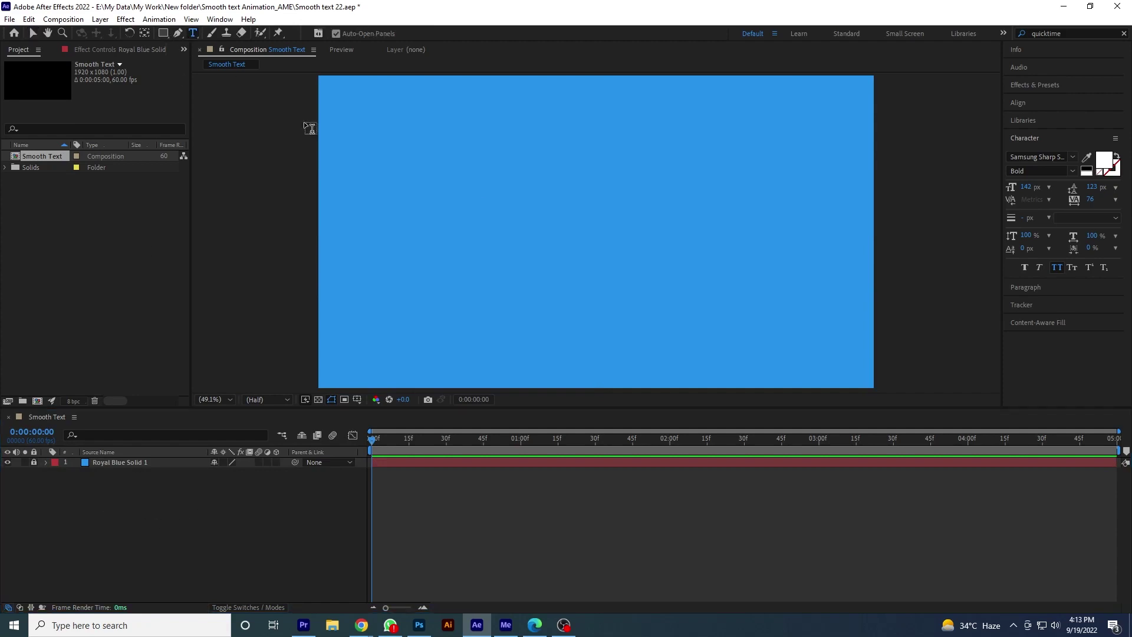
{"action": "left_click", "coordinate": [536, 246]}
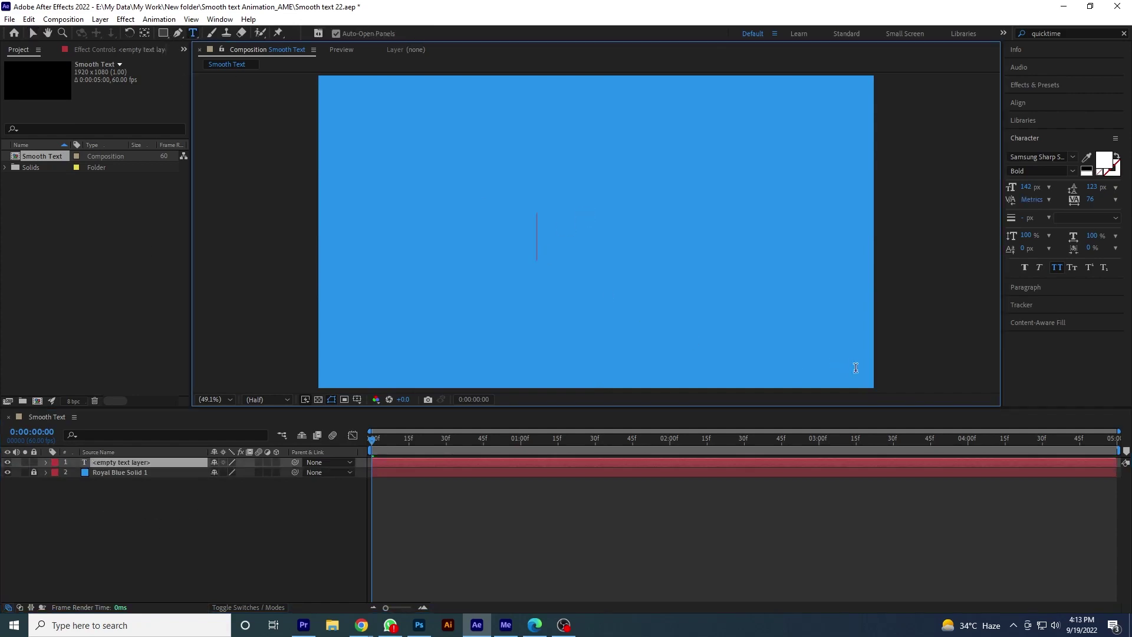
{"action": "type", "text": "smooth"}
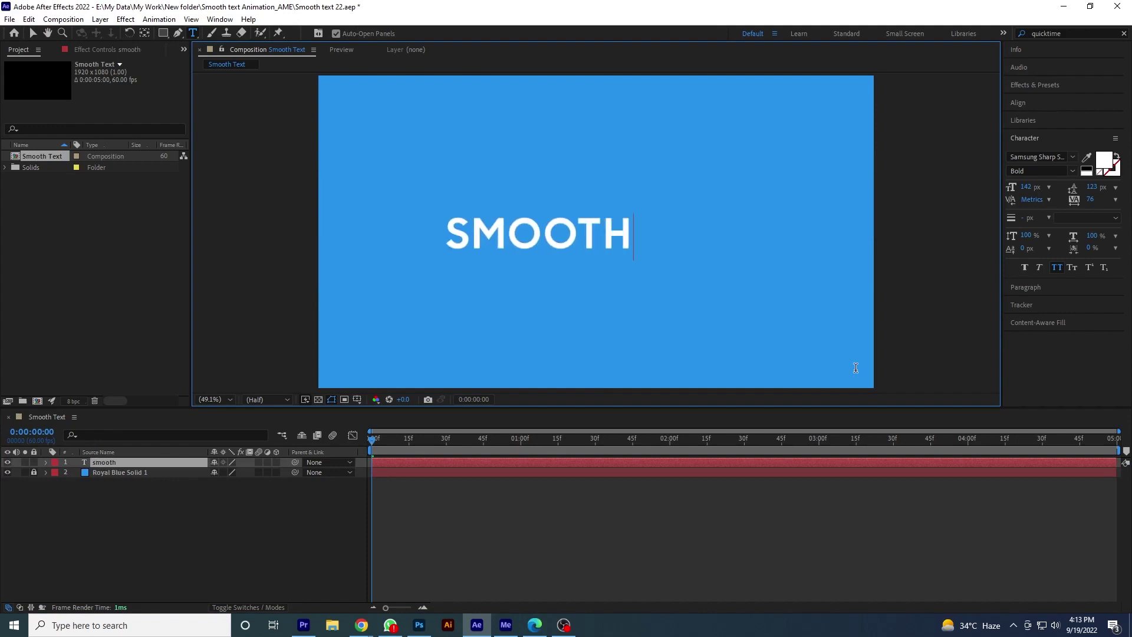
{"action": "type", "text": "."}
Center the text layer horizontally and vertically in the composition
{"action": "key", "text": "ctrl+a"}
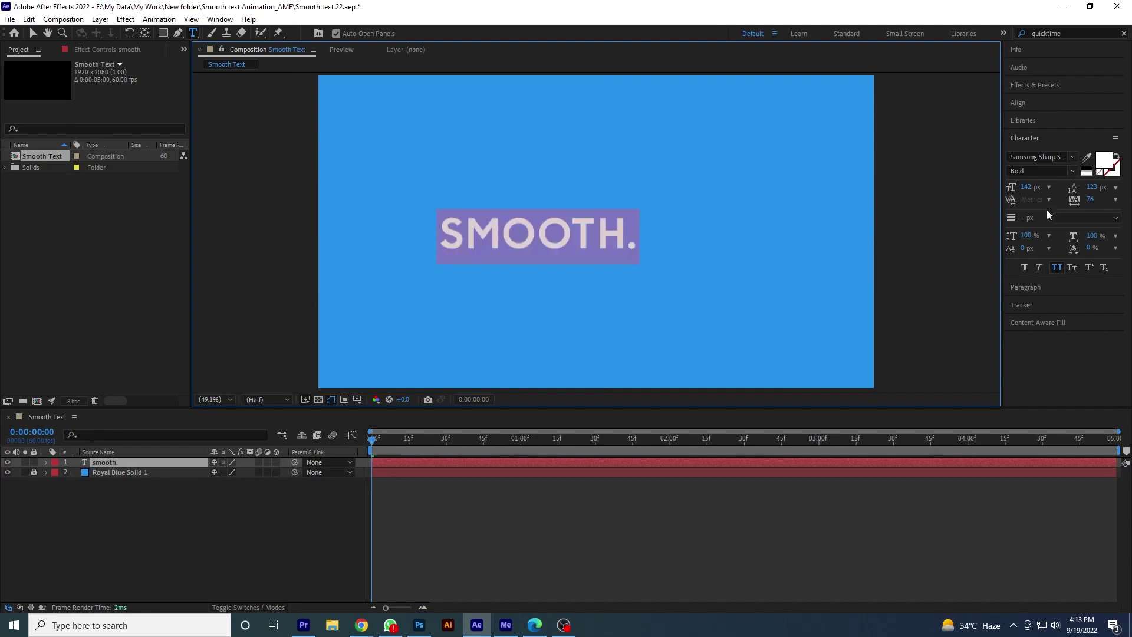
{"action": "left_click", "coordinate": [1018, 103]}
{"action": "left_click", "coordinate": [1034, 132]}
{"action": "left_click", "coordinate": [1095, 132]}
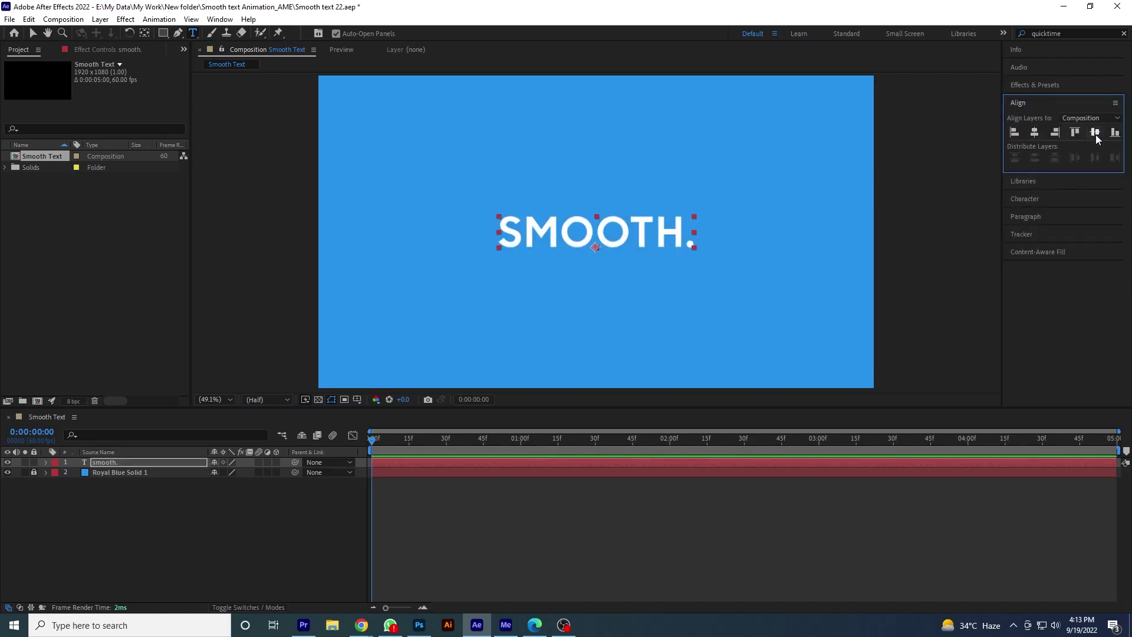
{"action": "left_click", "coordinate": [31, 29]}
{"action": "left_click", "coordinate": [238, 178]}
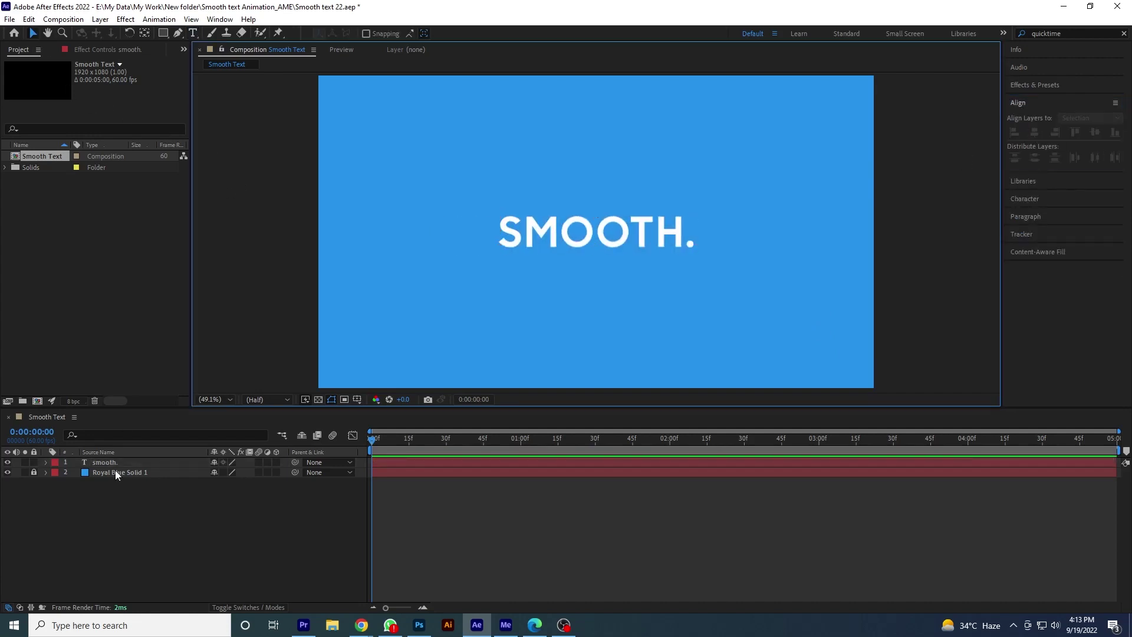
Add a Tracking animator to the "smooth." text layer
{"action": "left_click", "coordinate": [125, 462]}
{"action": "left_click", "coordinate": [46, 462]}
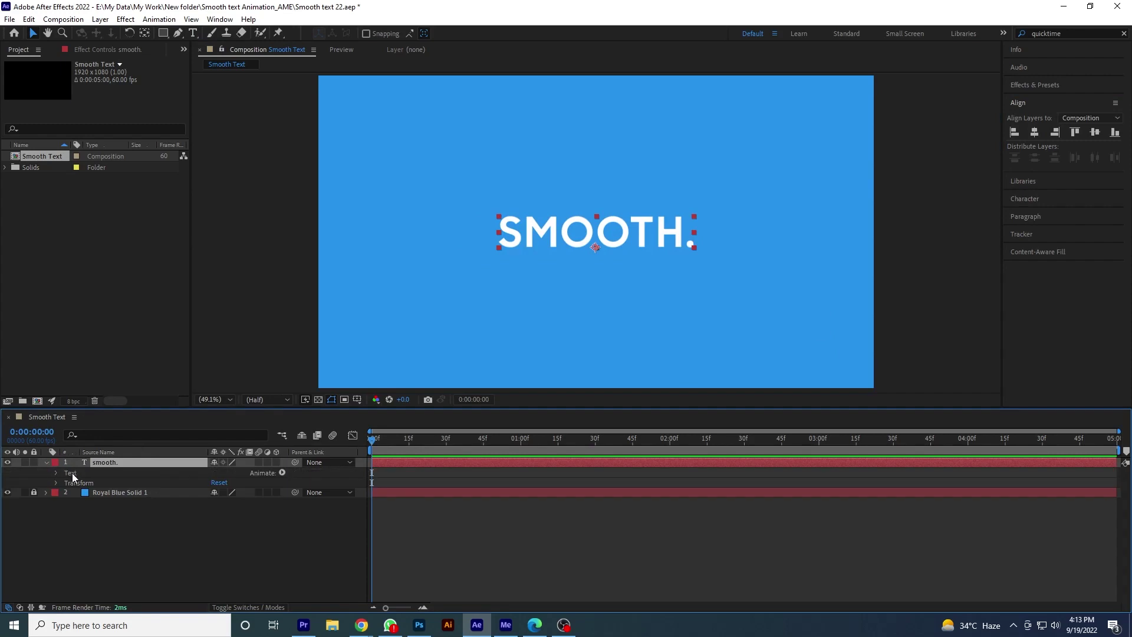
{"action": "left_click", "coordinate": [283, 472]}
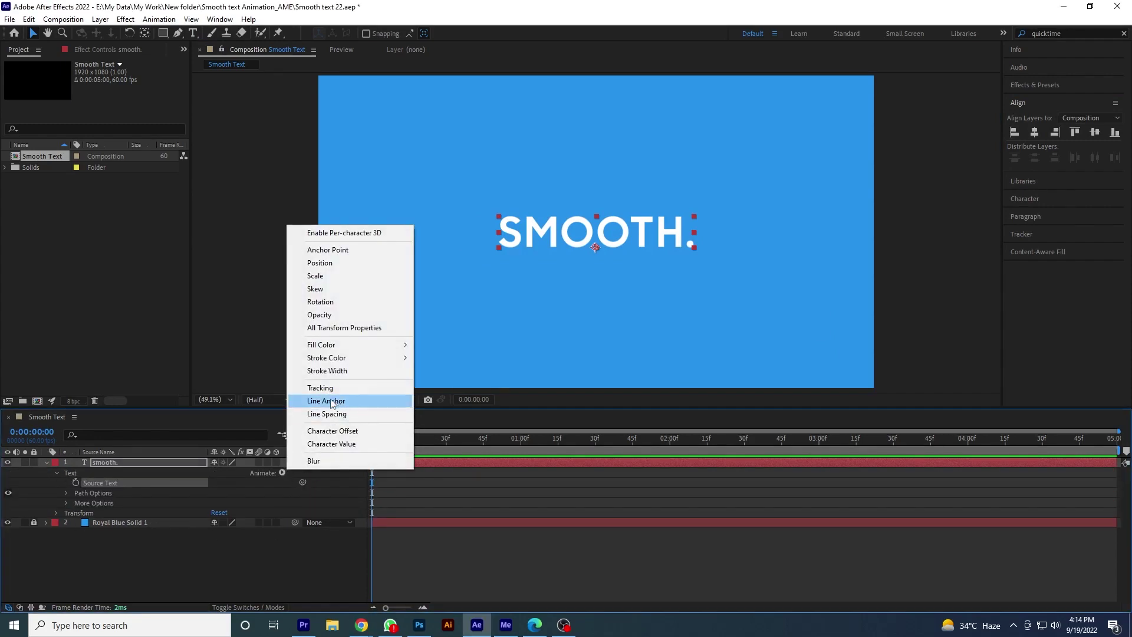
{"action": "left_click", "coordinate": [320, 388]}
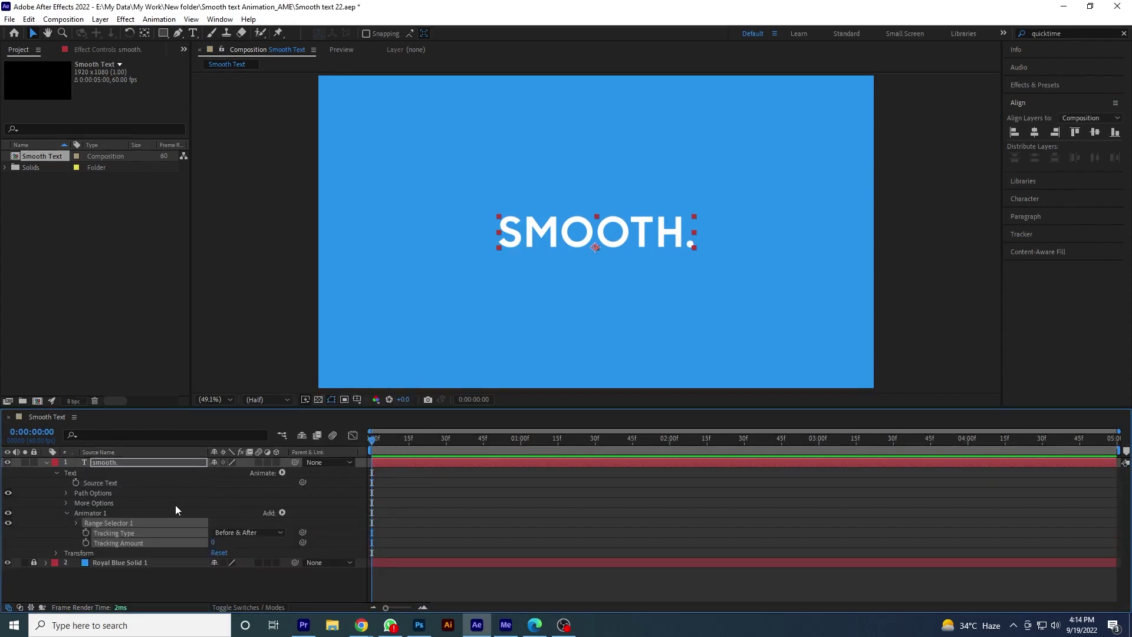
Add a Position property to the text animator and set it to 0.0, 131.0
{"action": "left_click", "coordinate": [282, 511]}
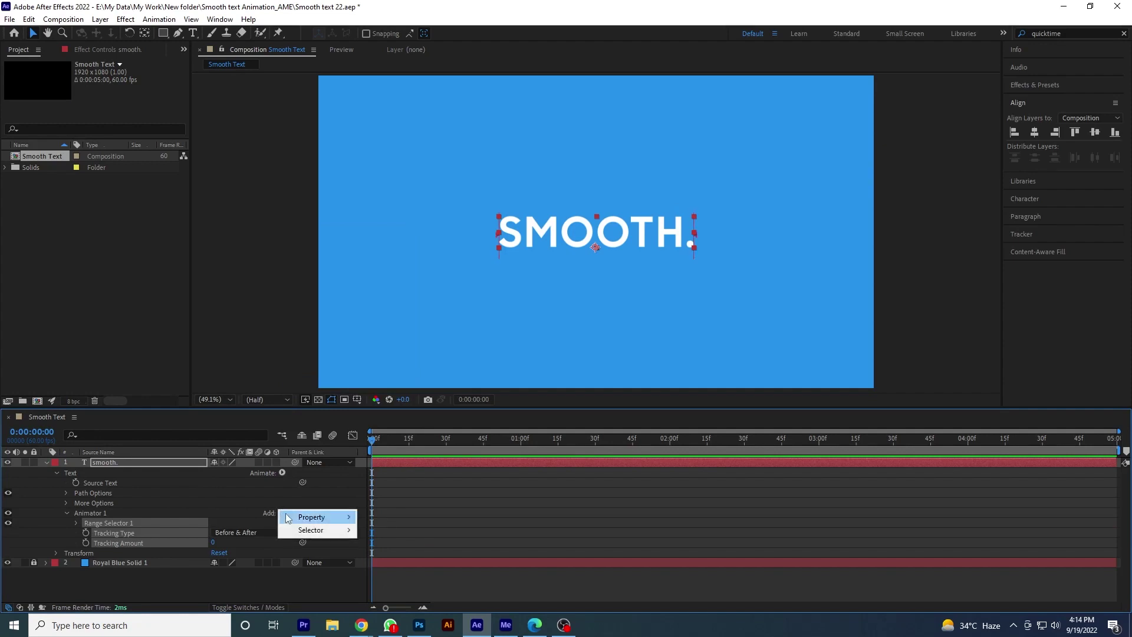
{"action": "mouse_move", "coordinate": [328, 518]}
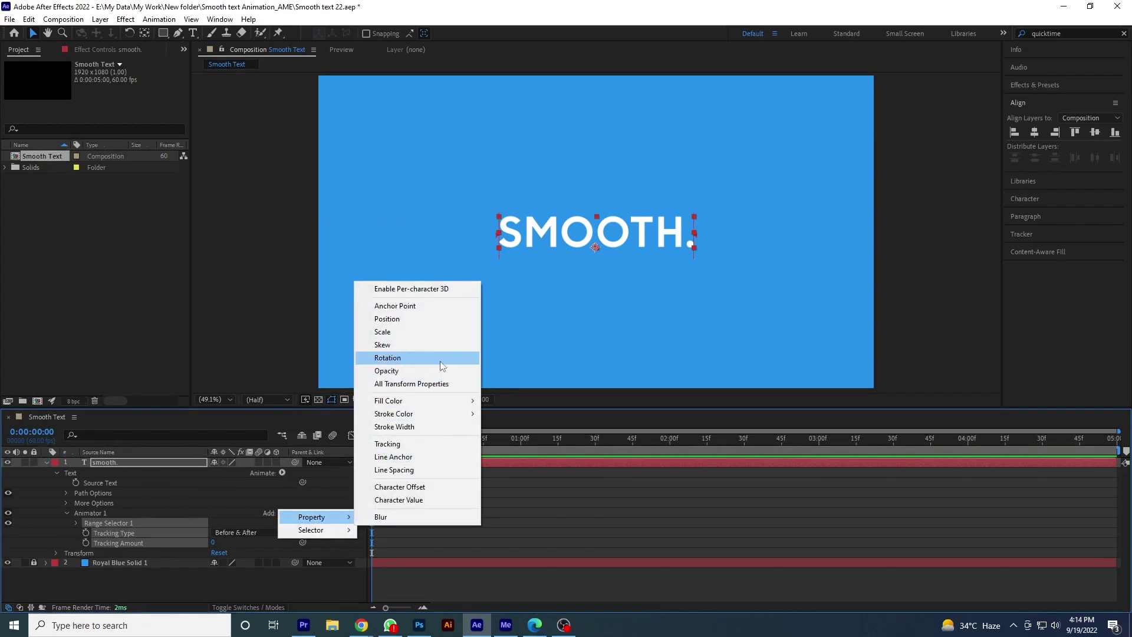
{"action": "left_click", "coordinate": [423, 318]}
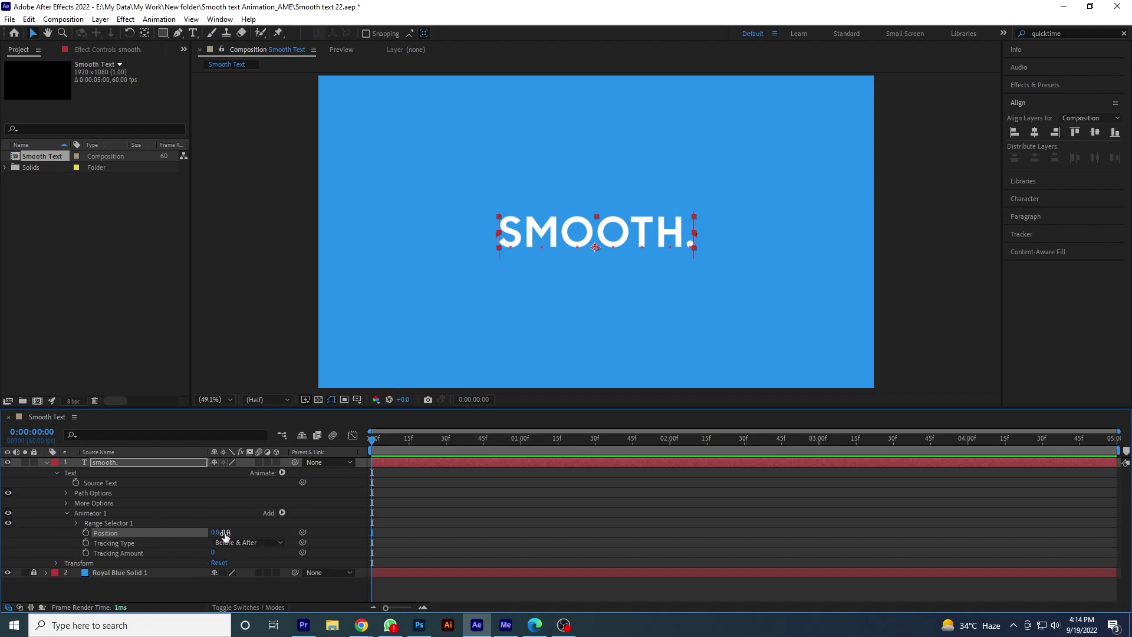
{"action": "left_click_drag", "start_coordinate": [224, 534], "coordinate": [299, 536]}
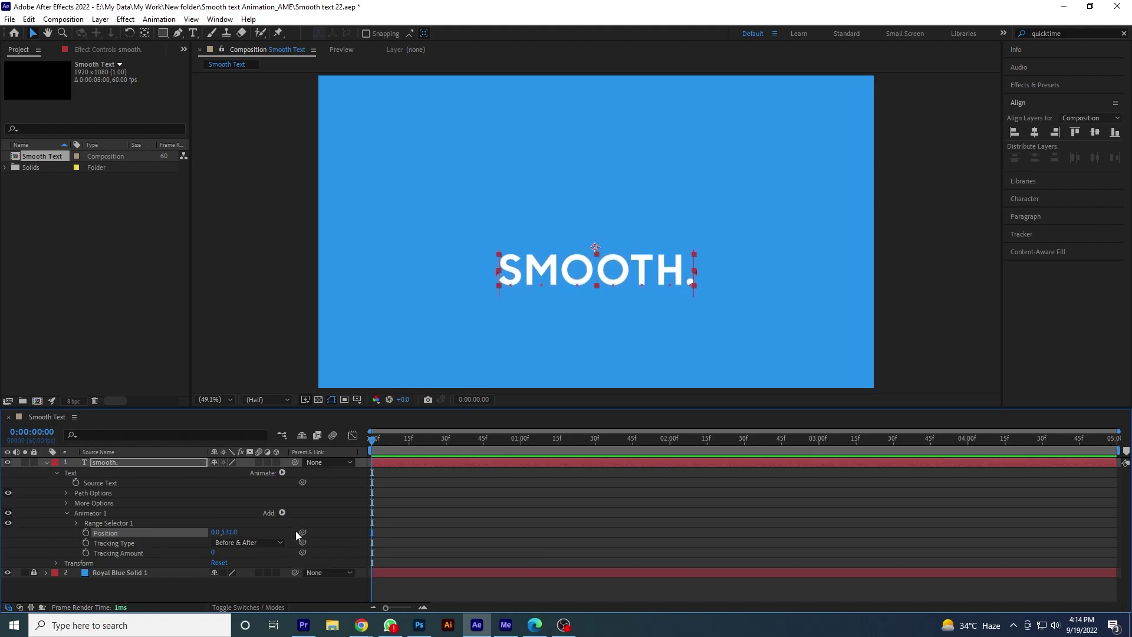
Add an Opacity property to the text animator at 0% and set the Tracking Amount to -104
{"action": "left_click", "coordinate": [282, 513]}
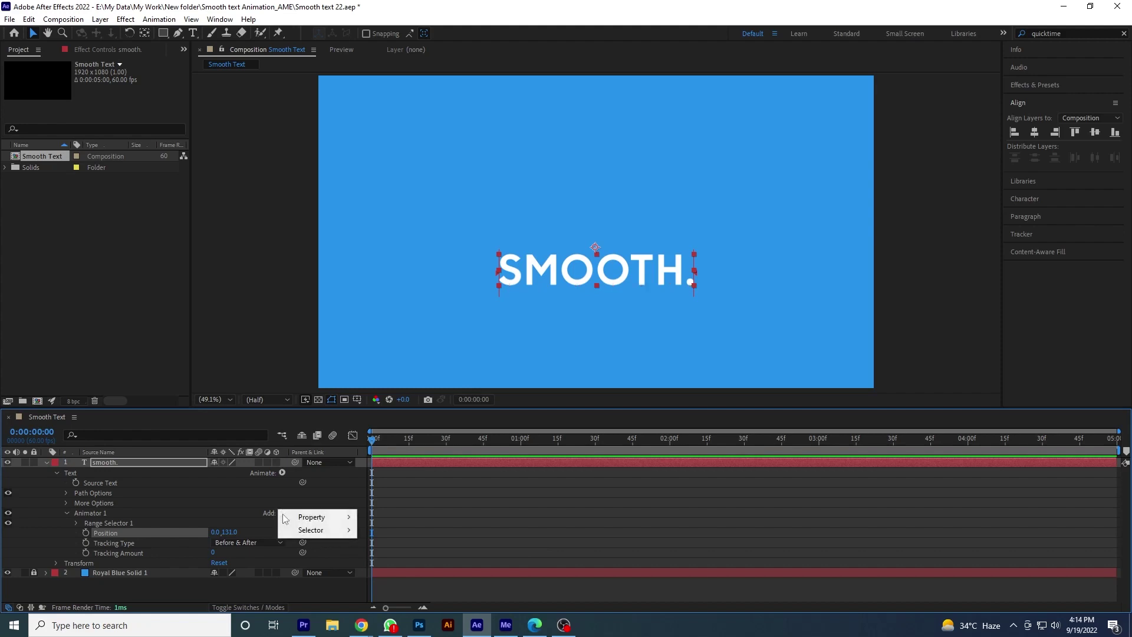
{"action": "mouse_move", "coordinate": [312, 517]}
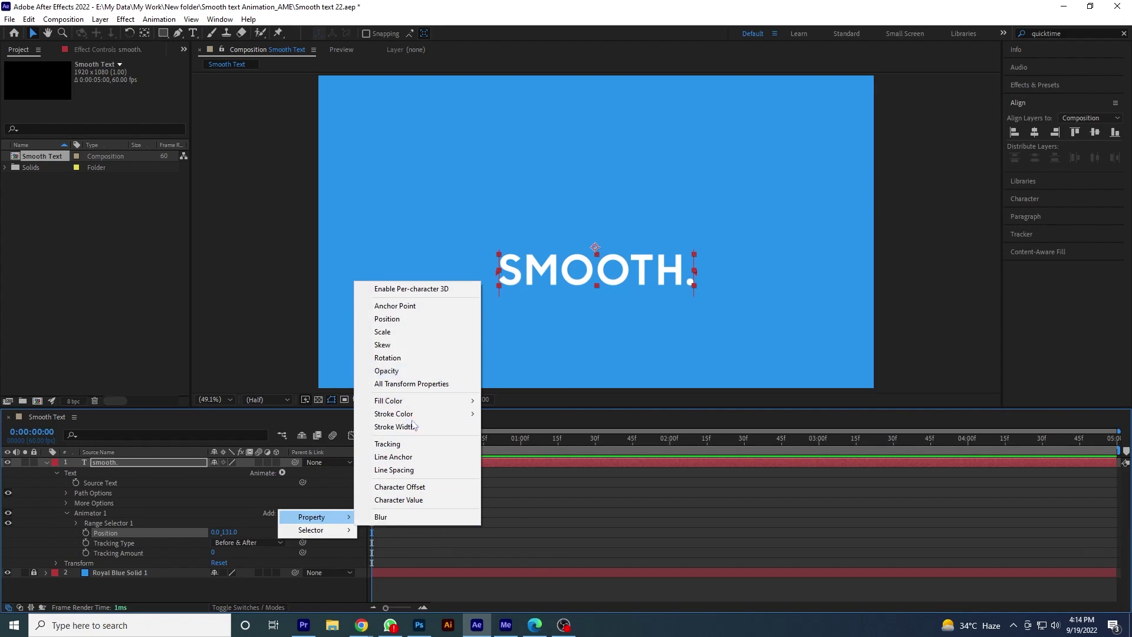
{"action": "left_click", "coordinate": [396, 370]}
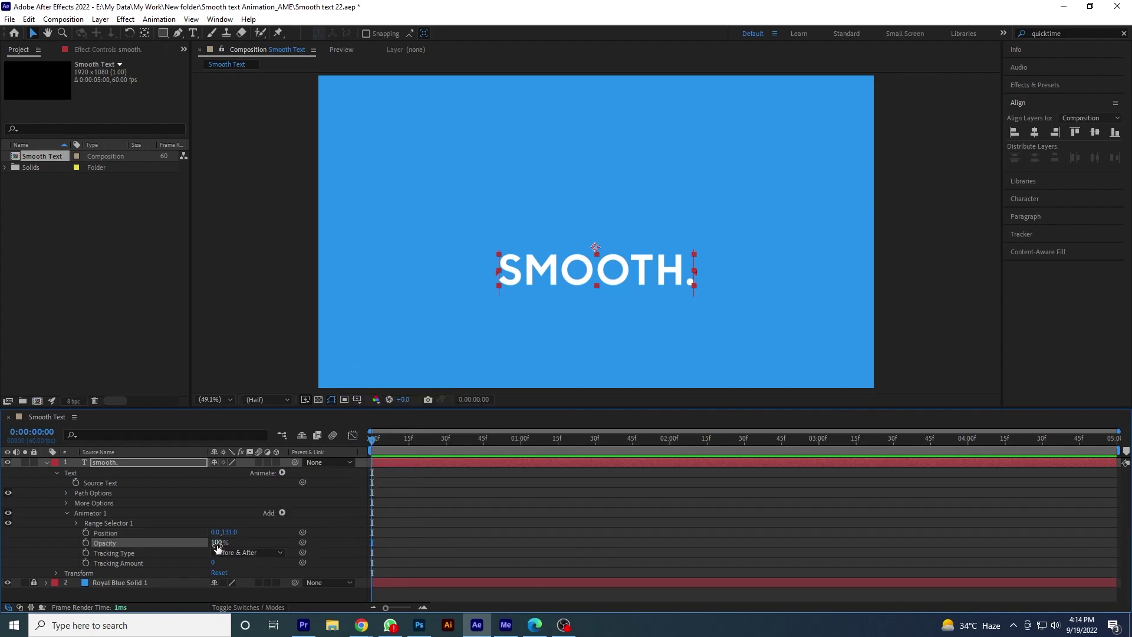
{"action": "left_click_drag", "start_coordinate": [217, 547], "coordinate": [150, 546]}
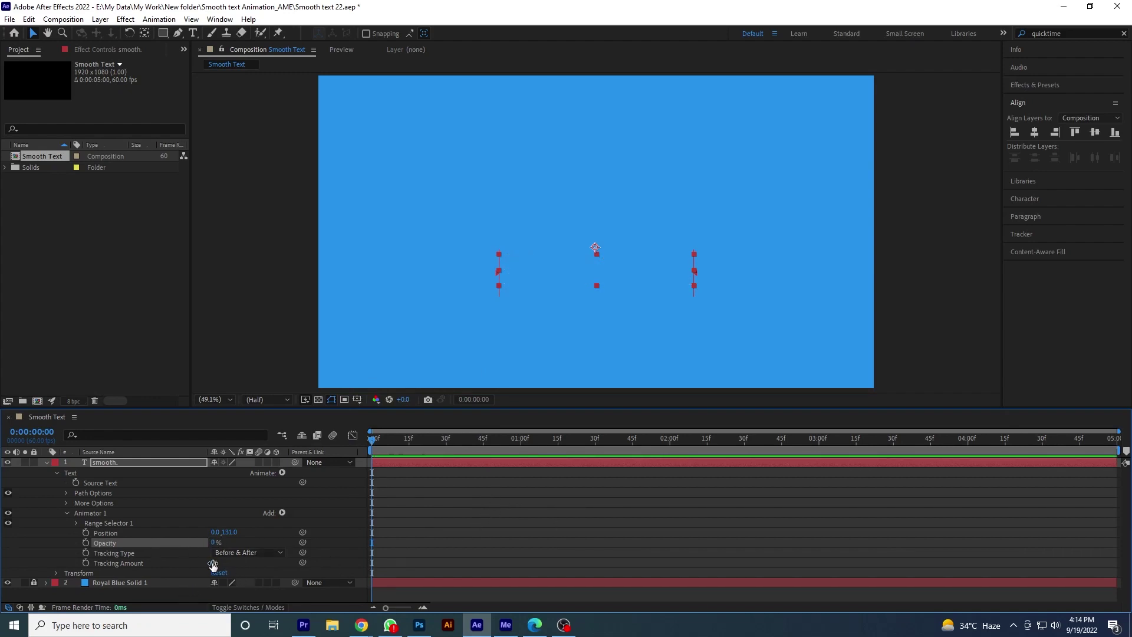
{"action": "left_click_drag", "start_coordinate": [213, 562], "coordinate": [165, 571]}
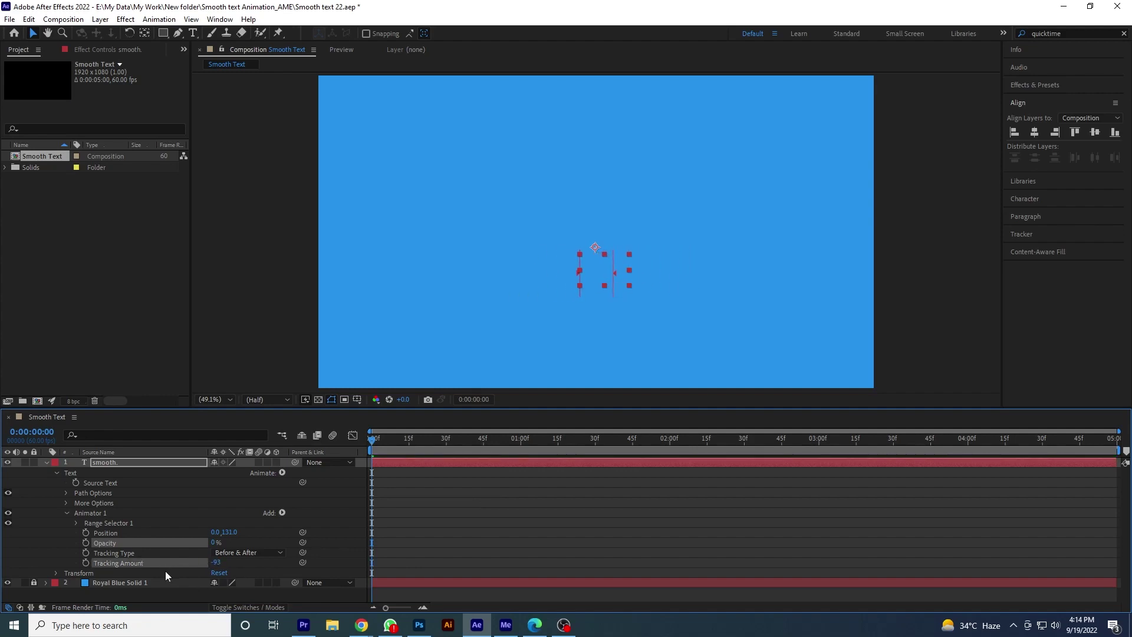
Keyframe the range selector's Start from 0% at 0:00 to 100% at 1 second, and preview the animation
{"action": "left_click", "coordinate": [76, 523]}
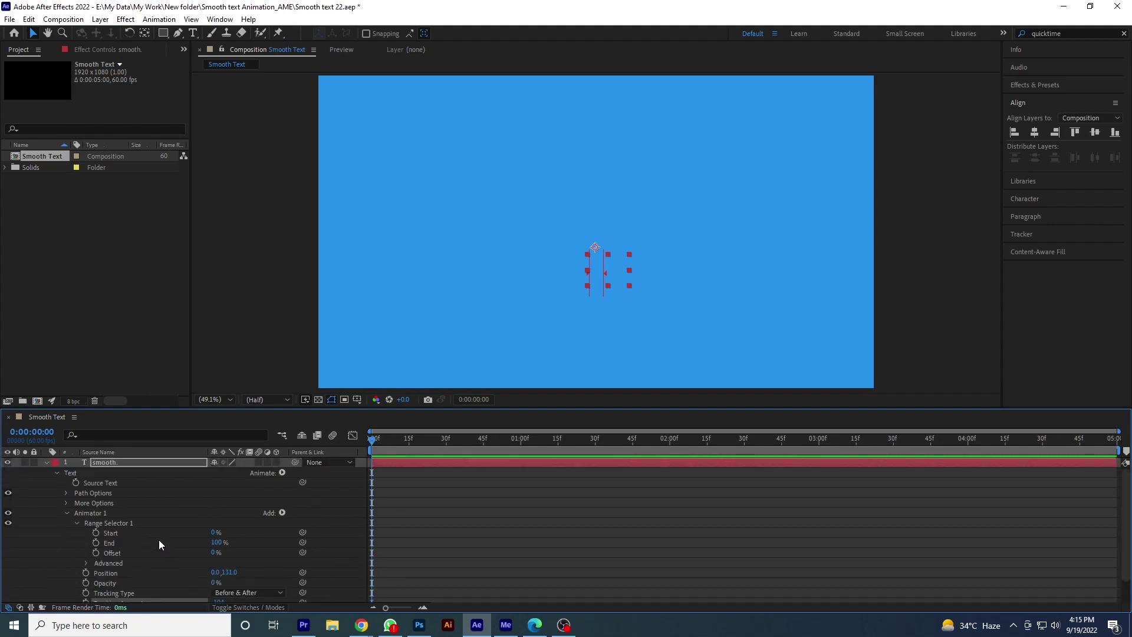
{"action": "left_click", "coordinate": [96, 532]}
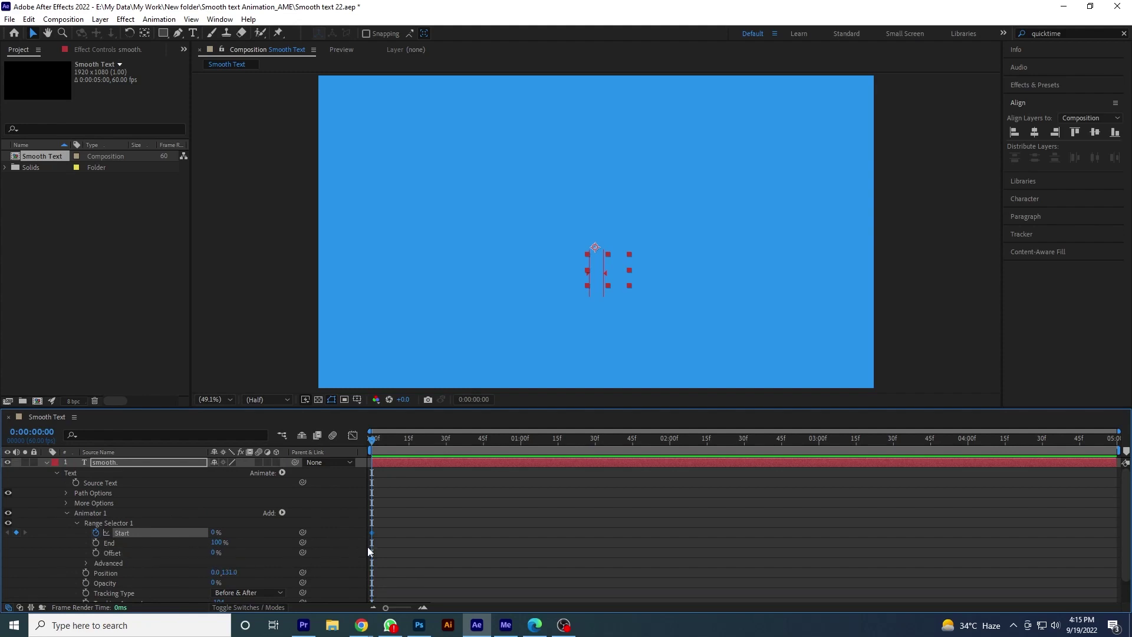
{"action": "left_click_drag", "start_coordinate": [373, 442], "coordinate": [521, 469]}
{"action": "left_click_drag", "start_coordinate": [215, 535], "coordinate": [306, 542]}
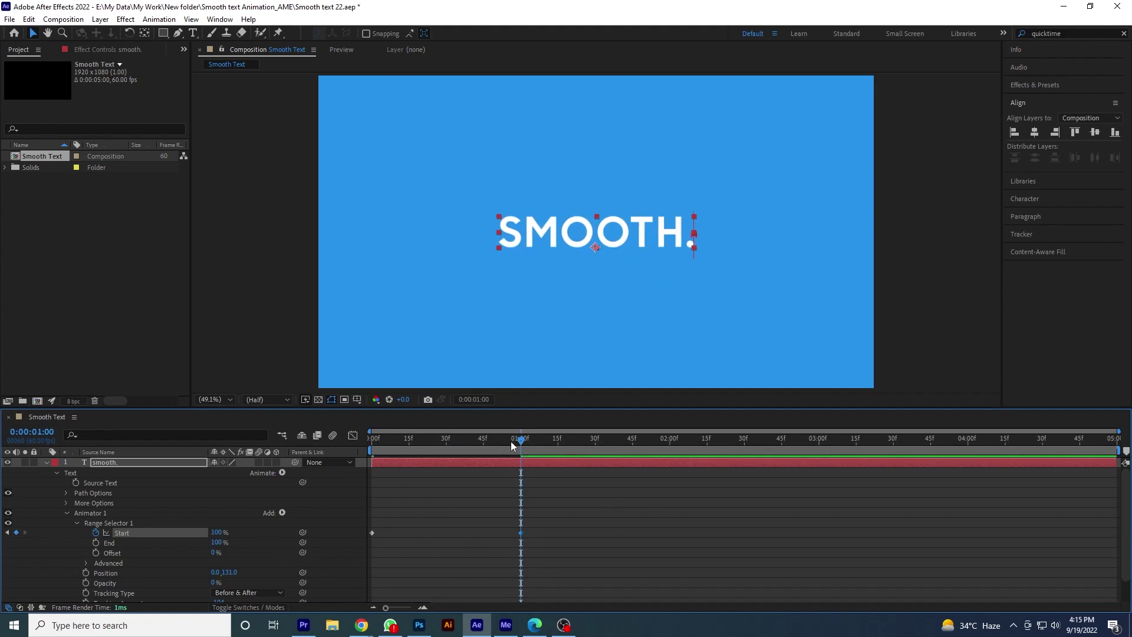
{"action": "left_click_drag", "start_coordinate": [521, 443], "coordinate": [331, 493]}
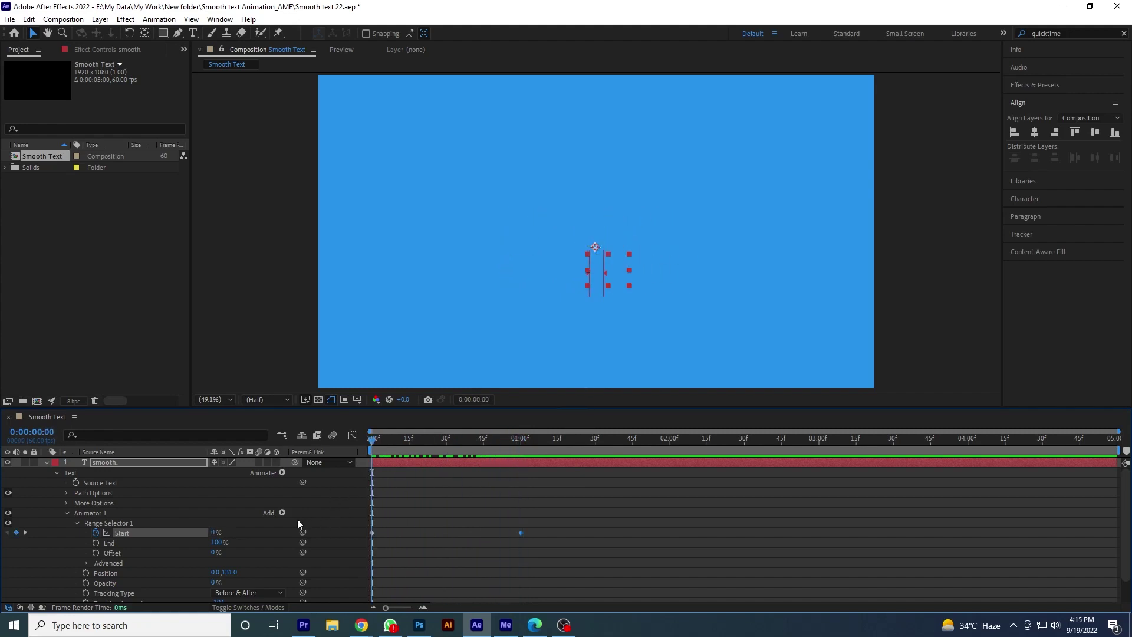
{"action": "key", "text": "space"}
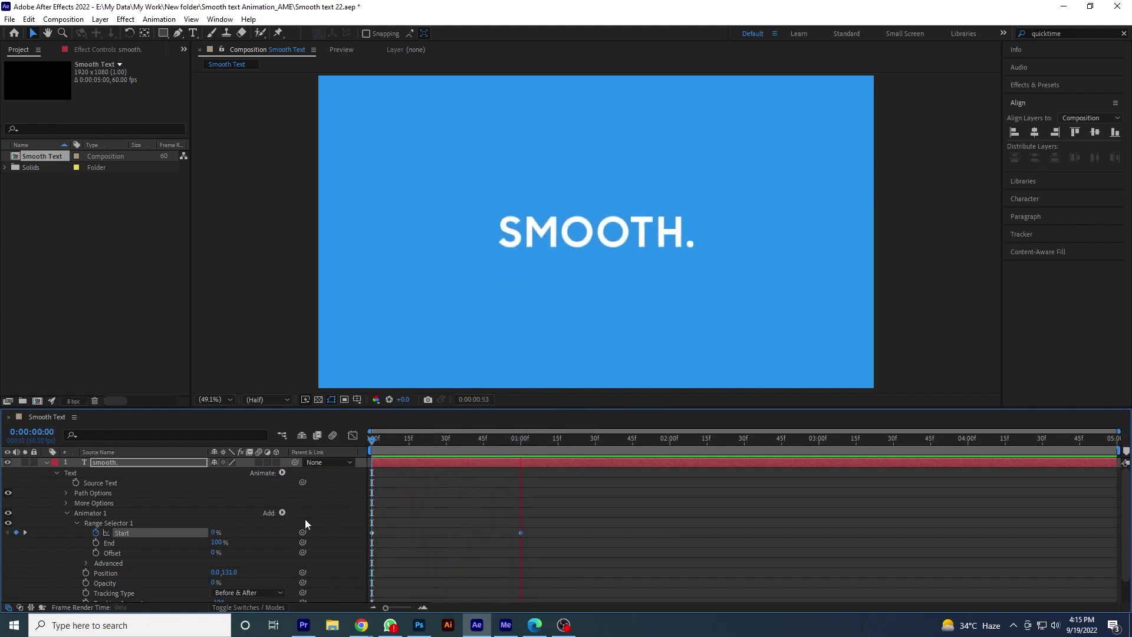
Shorten the work area to end at about 3 seconds and return to the start of the composition
{"action": "left_click_drag", "start_coordinate": [617, 442], "coordinate": [820, 481]}
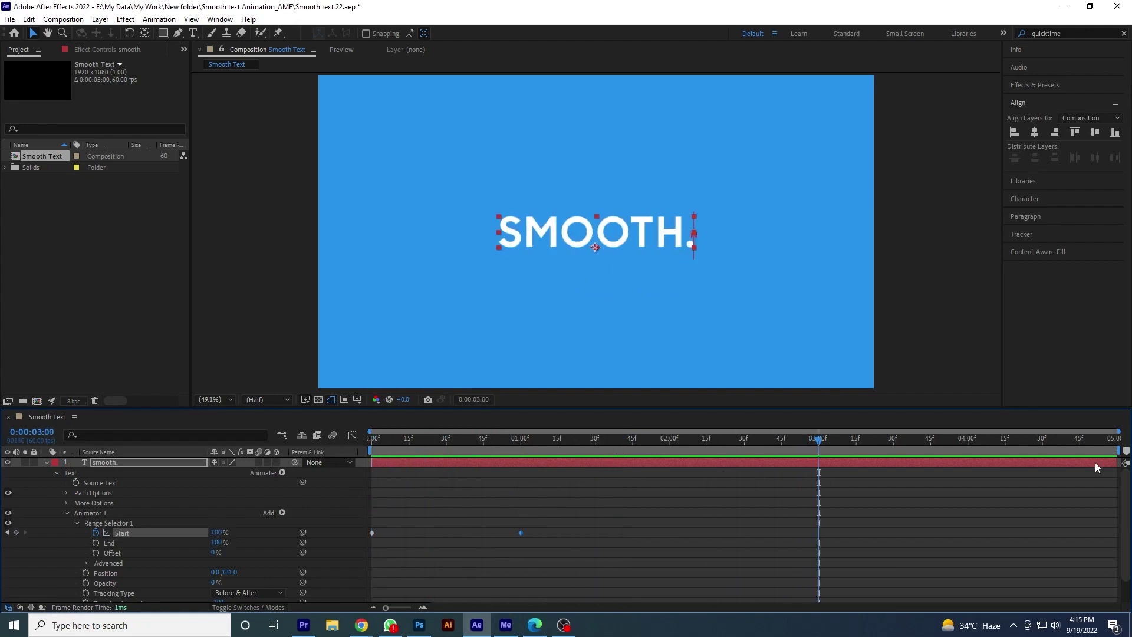
{"action": "left_click_drag", "start_coordinate": [1119, 449], "coordinate": [828, 453]}
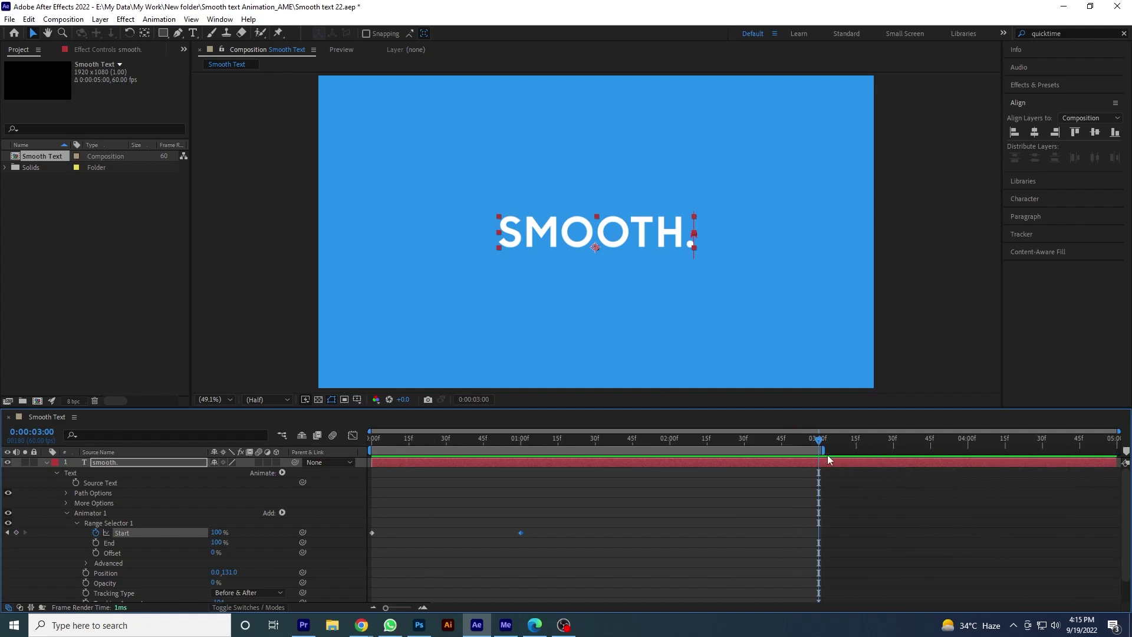
{"action": "key", "text": "Page_Up"}
{"action": "key", "text": "Home"}
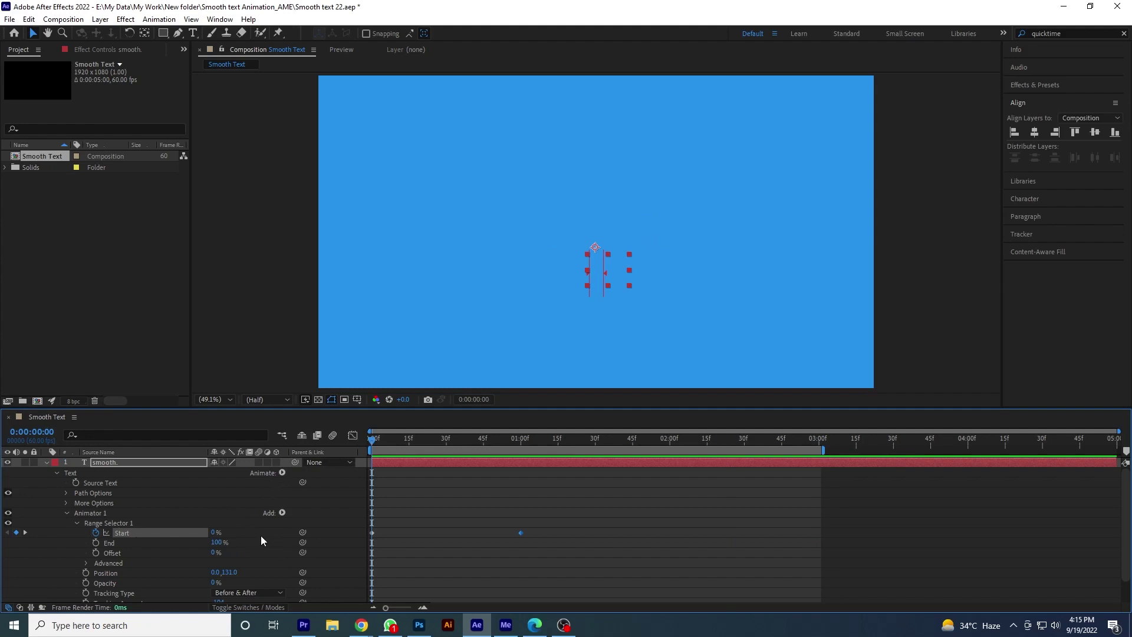
Apply Easy Ease to both Start keyframes of the range selector
{"action": "left_click", "coordinate": [130, 523]}
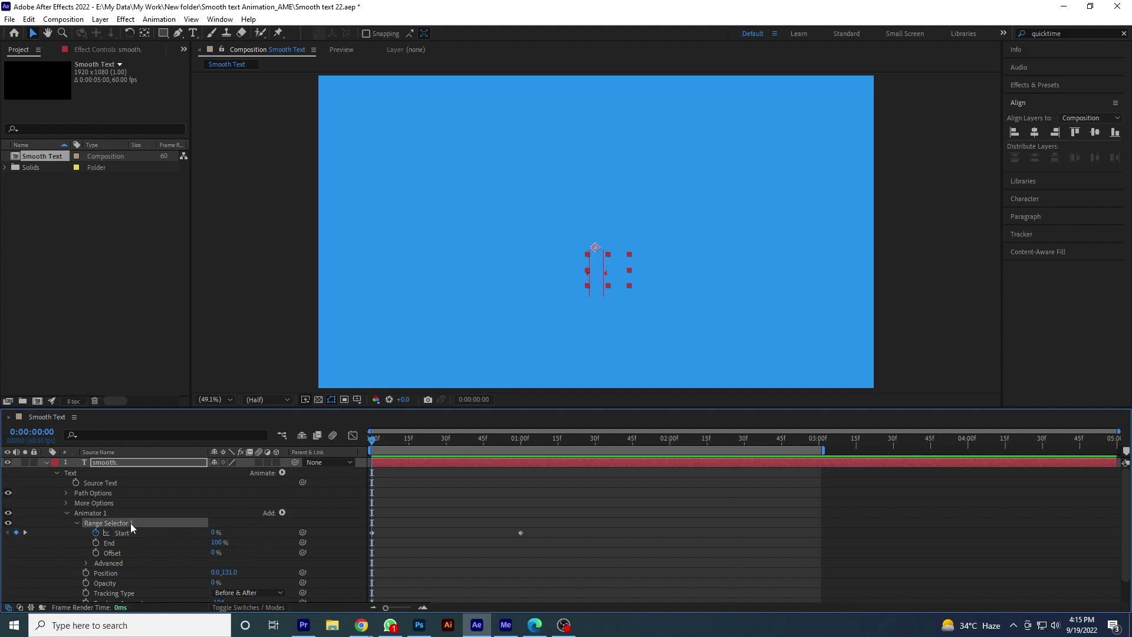
{"action": "left_click", "coordinate": [77, 524]}
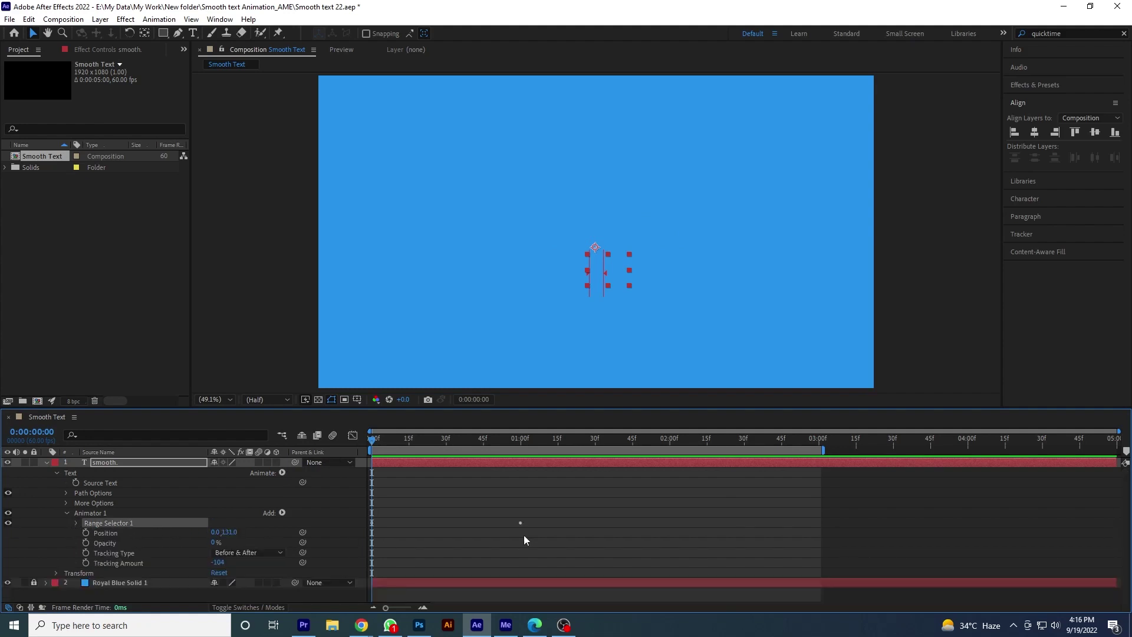
{"action": "left_click", "coordinate": [77, 523]}
{"action": "left_click_drag", "start_coordinate": [555, 519], "coordinate": [359, 540]}
{"action": "right_click", "coordinate": [519, 531]}
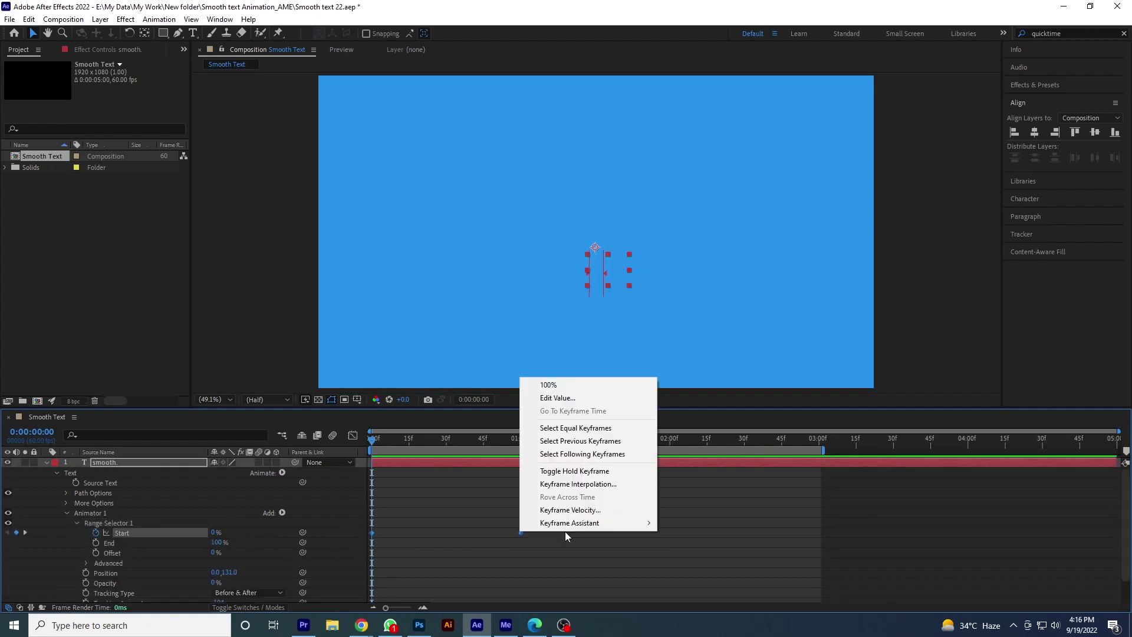
{"action": "mouse_move", "coordinate": [589, 522]}
{"action": "left_click", "coordinate": [728, 446]}
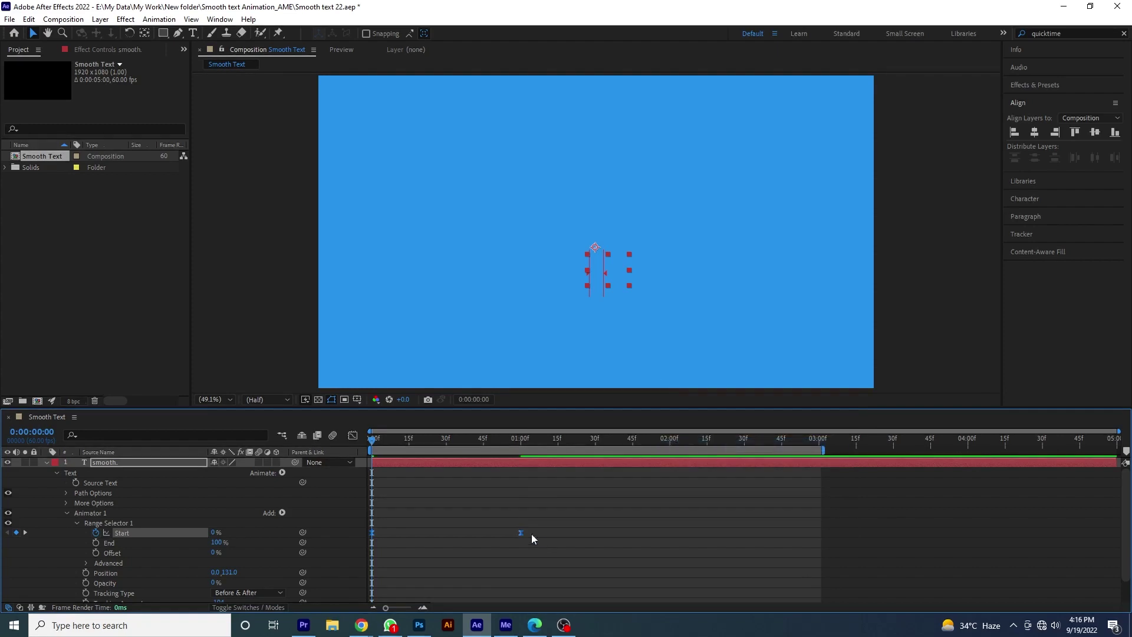
Sharpen the Start speed curve in the graph editor by extending both keyframes' influence towards the middle, and preview the animation
{"action": "left_click", "coordinate": [352, 435]}
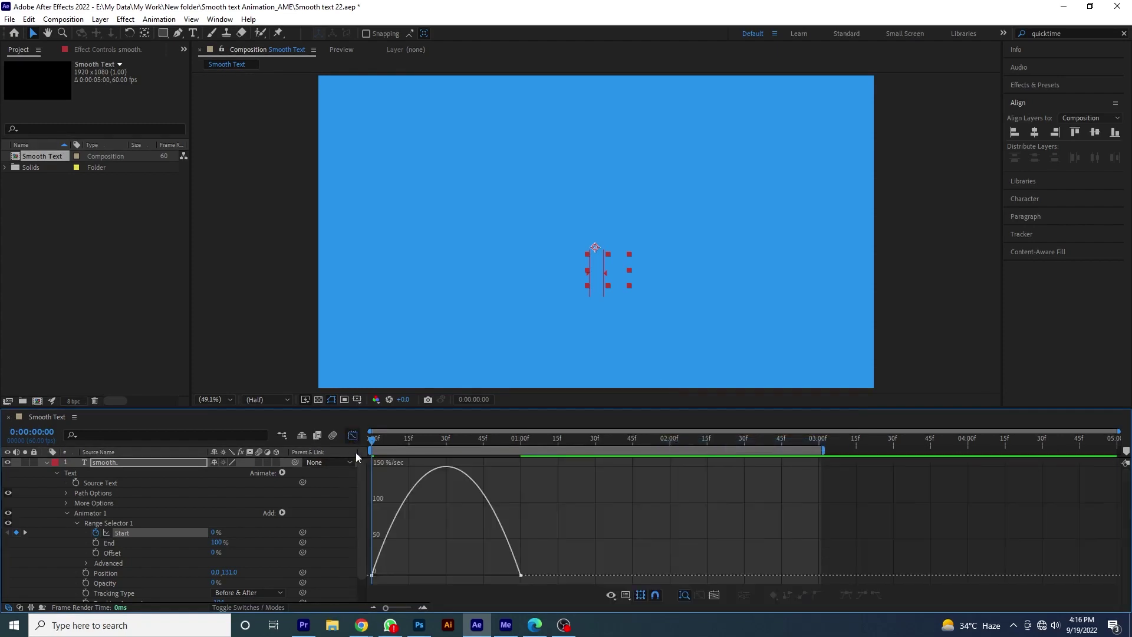
{"action": "left_click", "coordinate": [371, 574]}
{"action": "left_click_drag", "start_coordinate": [396, 575], "coordinate": [458, 579]}
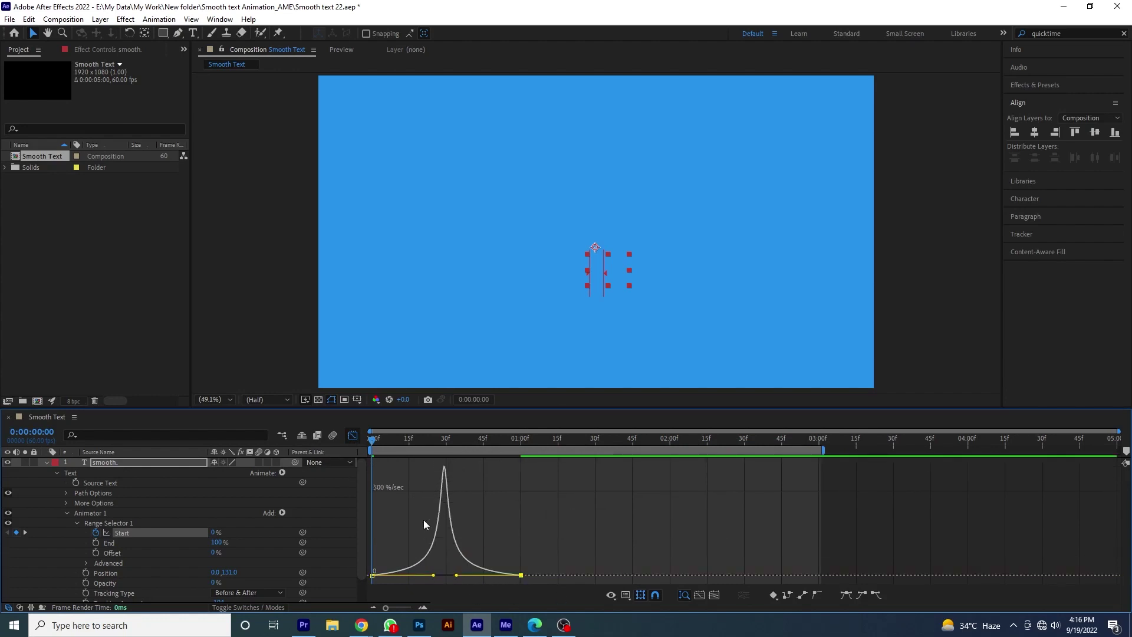
{"action": "left_click", "coordinate": [352, 435]}
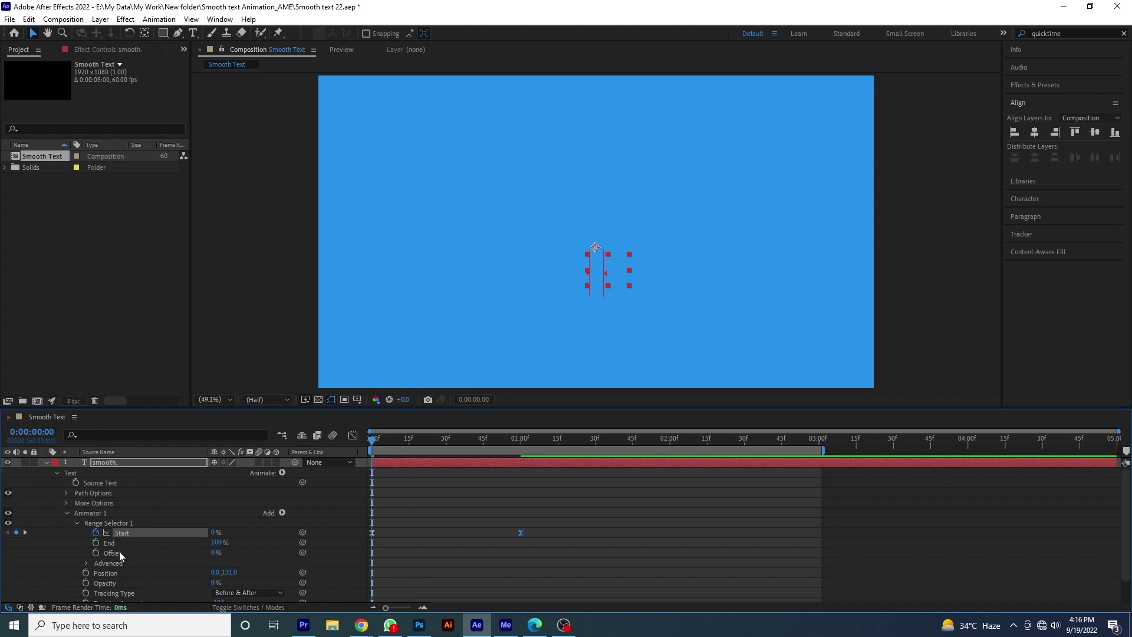
{"action": "key", "text": "space"}
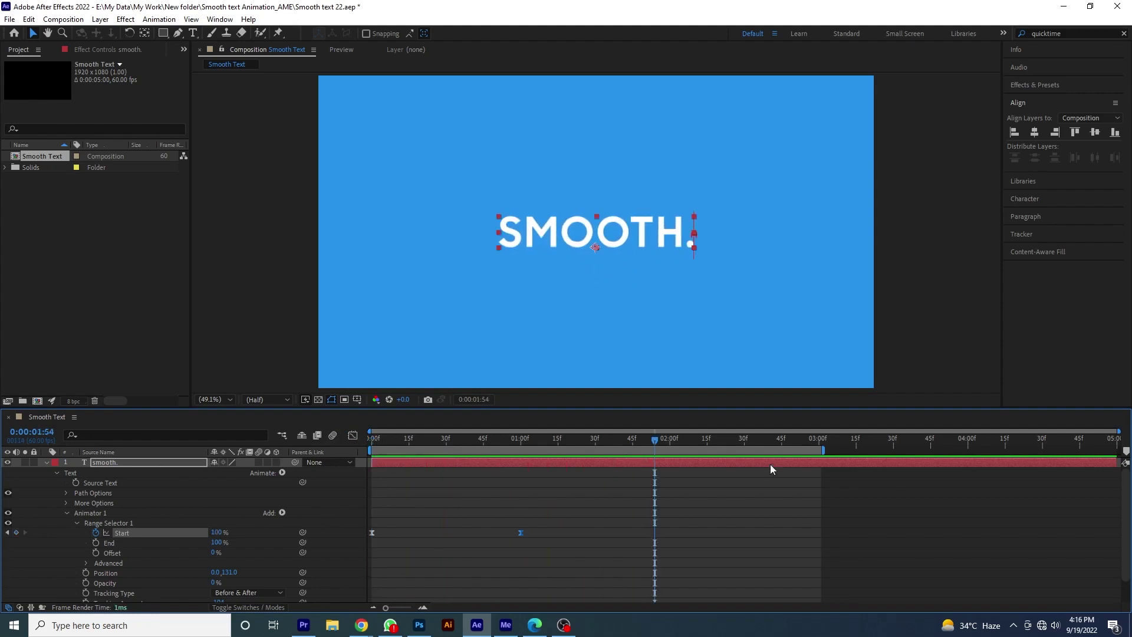
Collapse Range Selector 1 and, with the playhead at 1 second, add a second text animator with Tracking to the smooth. layer
{"action": "left_click_drag", "start_coordinate": [653, 439], "coordinate": [513, 489]}
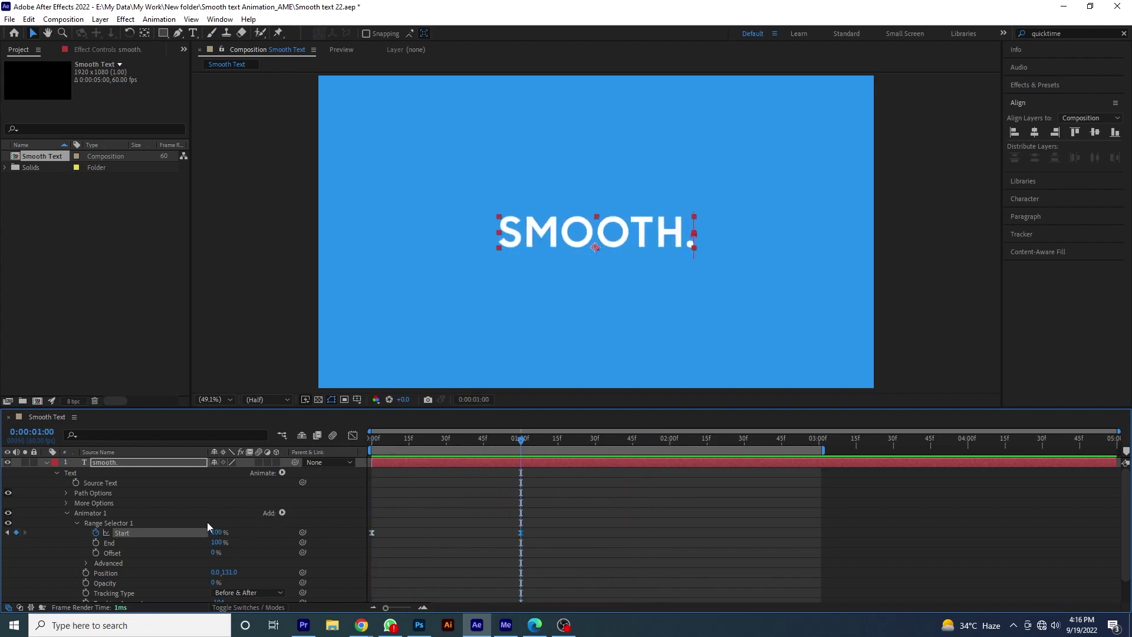
{"action": "left_click", "coordinate": [75, 524]}
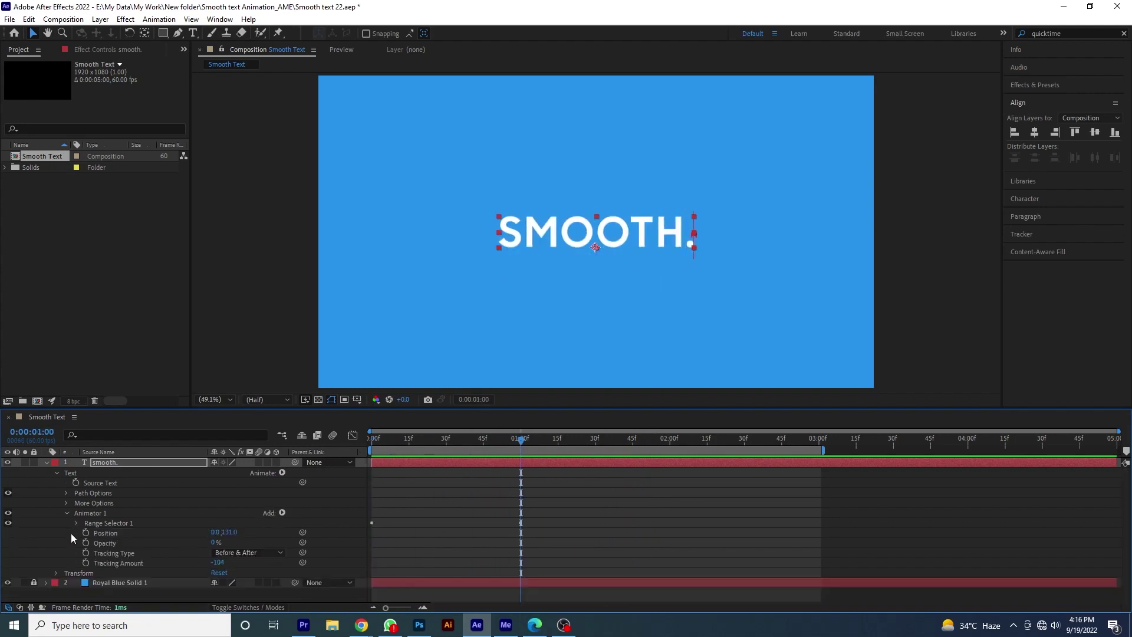
{"action": "left_click", "coordinate": [281, 472]}
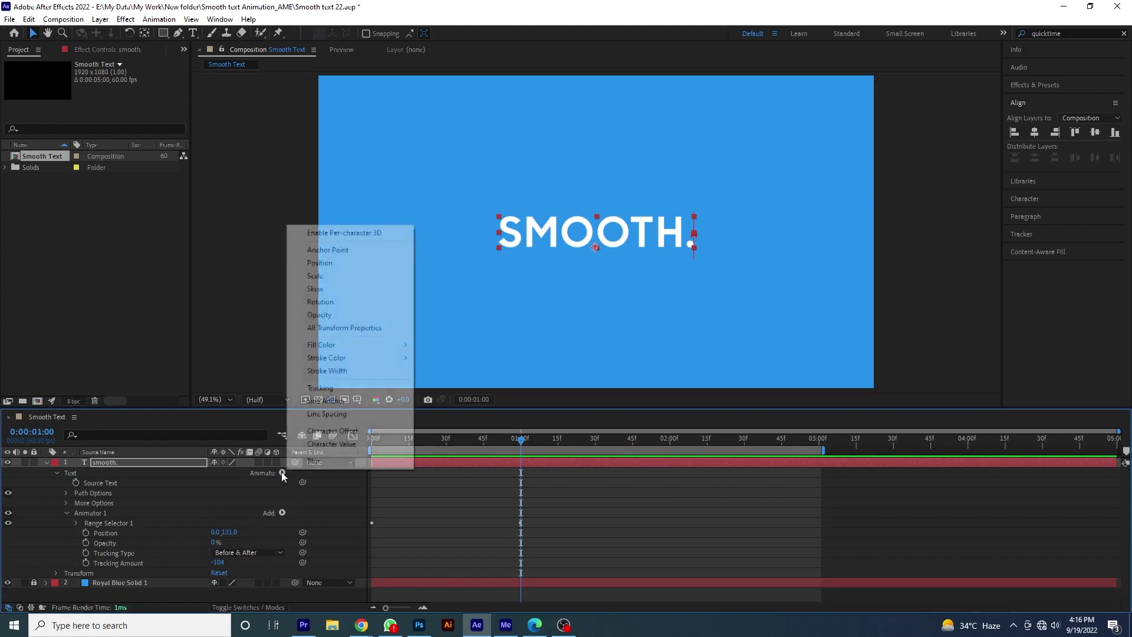
{"action": "left_click", "coordinate": [348, 393]}
{"action": "key", "text": "space"}
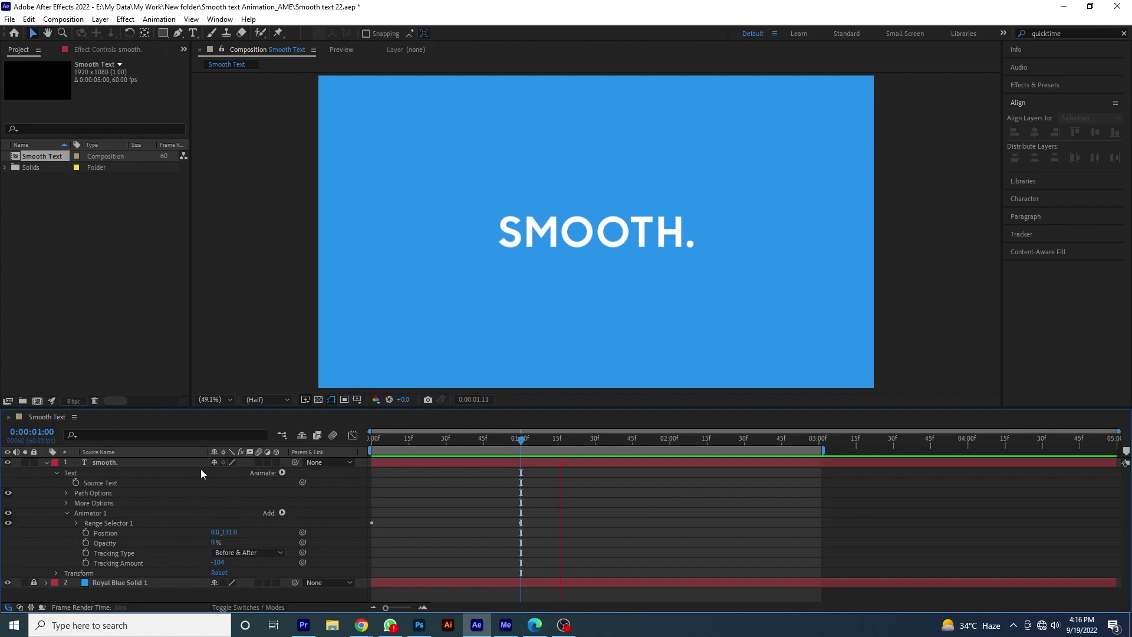
{"action": "key", "text": "space"}
{"action": "left_click", "coordinate": [150, 463]}
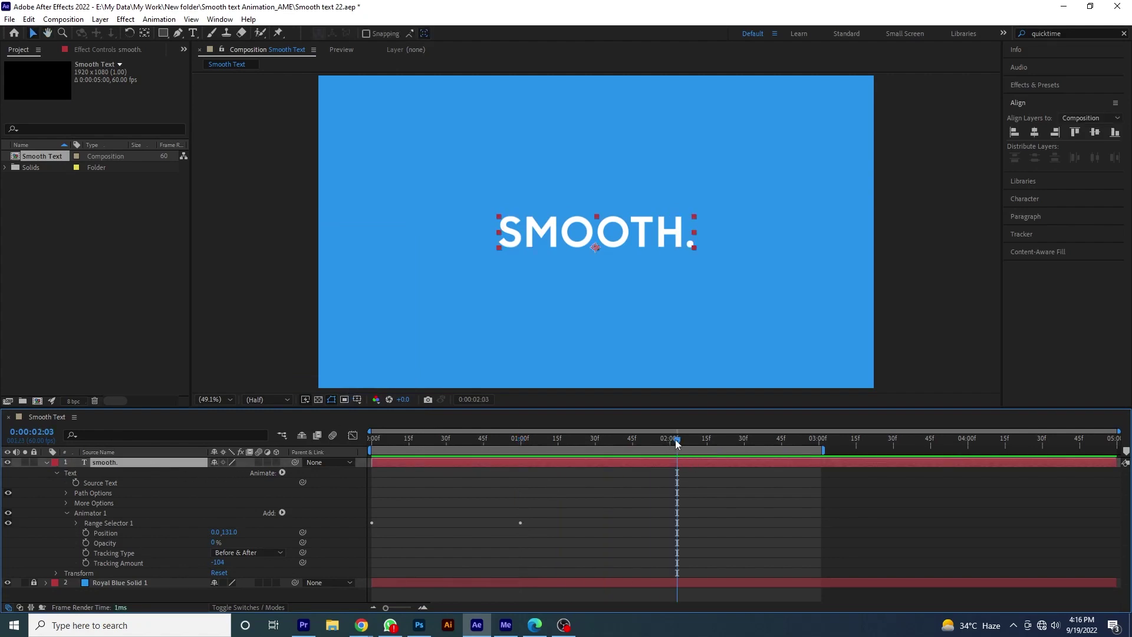
{"action": "left_click_drag", "start_coordinate": [677, 443], "coordinate": [520, 466]}
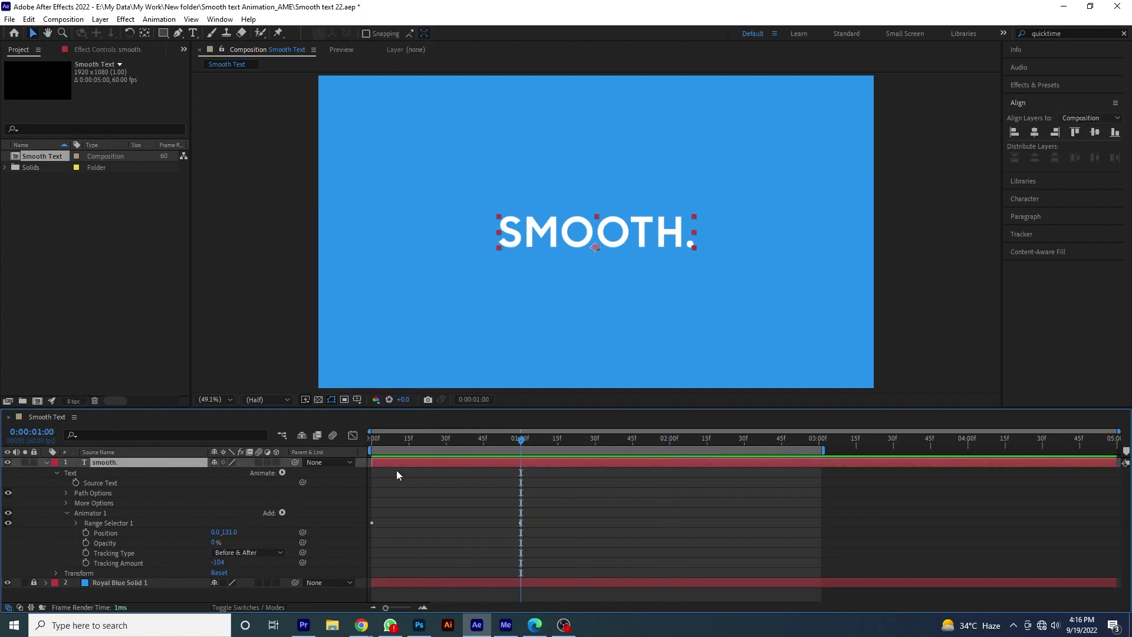
{"action": "left_click", "coordinate": [281, 473]}
{"action": "left_click", "coordinate": [344, 389]}
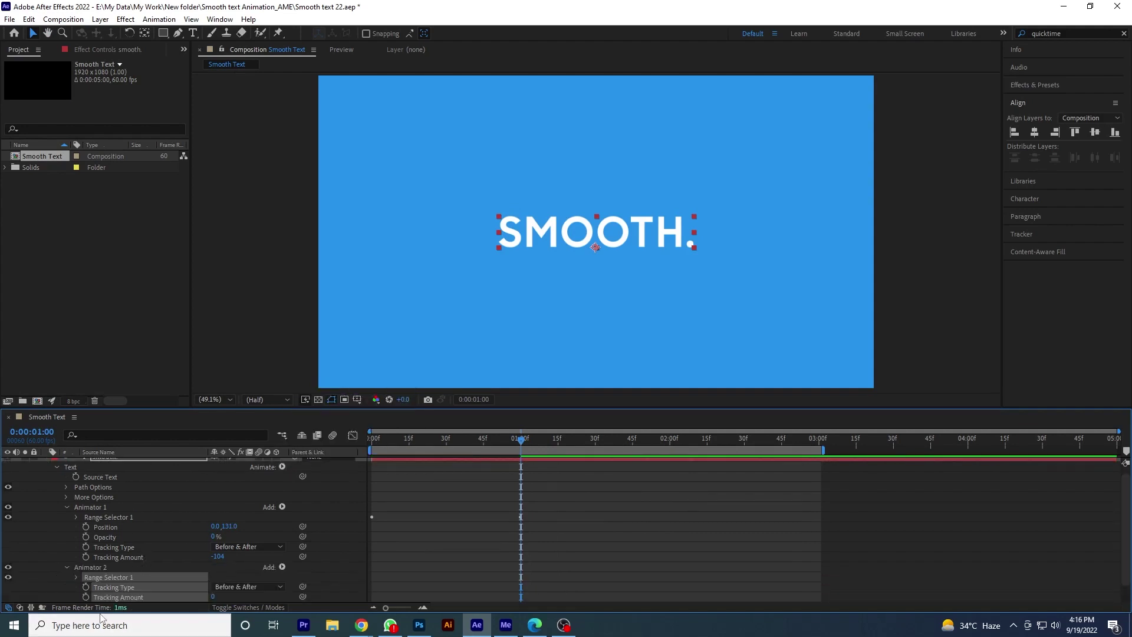
Keyframe the second animator's Tracking Amount from 0 at 1 second to 43 at 0:00:01:45, and scrub through the change
{"action": "left_click", "coordinate": [86, 596]}
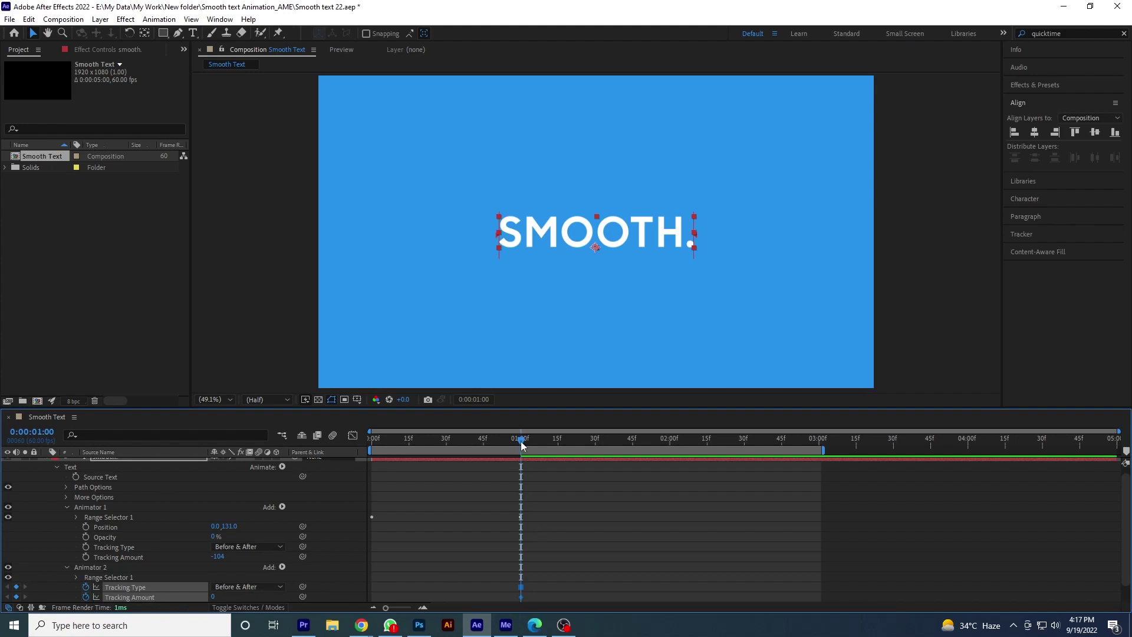
{"action": "left_click_drag", "start_coordinate": [522, 446], "coordinate": [631, 472]}
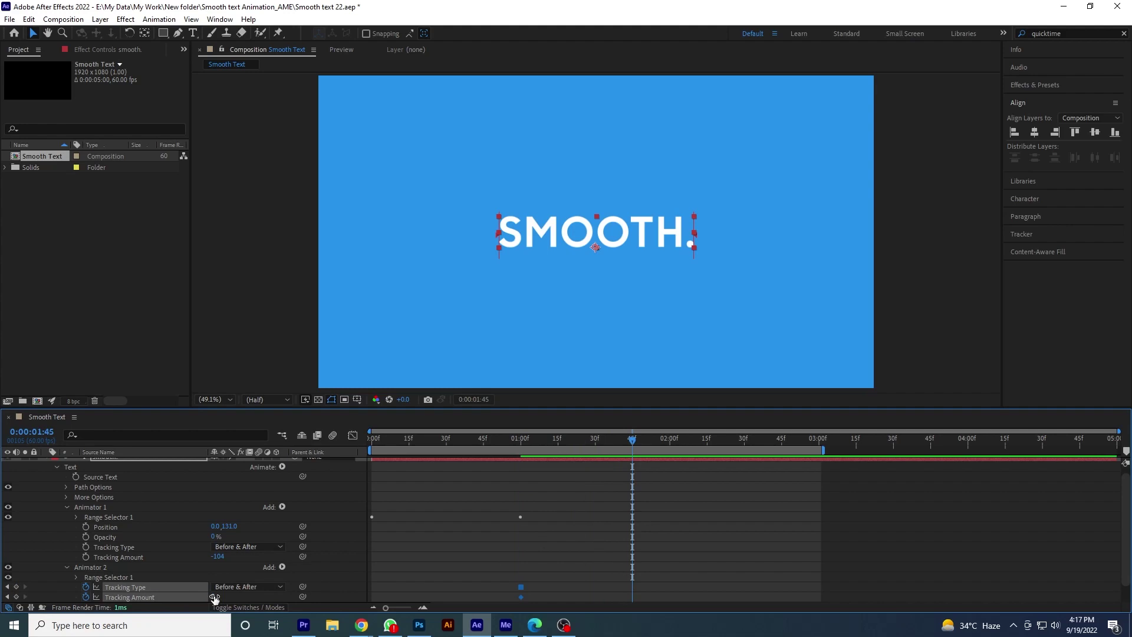
{"action": "left_click_drag", "start_coordinate": [214, 597], "coordinate": [240, 596]}
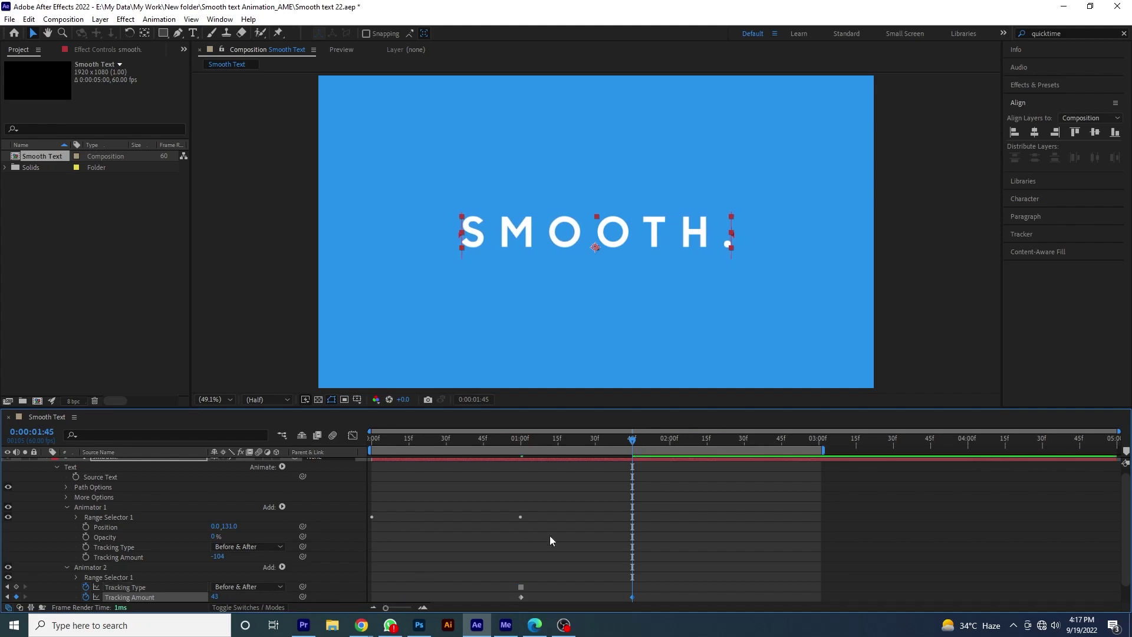
{"action": "left_click_drag", "start_coordinate": [632, 439], "coordinate": [632, 473]}
Apply Easy Ease to both Tracking Amount keyframes of the second animator
{"action": "scroll", "coordinate": [665, 519], "scroll_direction": "down", "scroll_amount": 1}
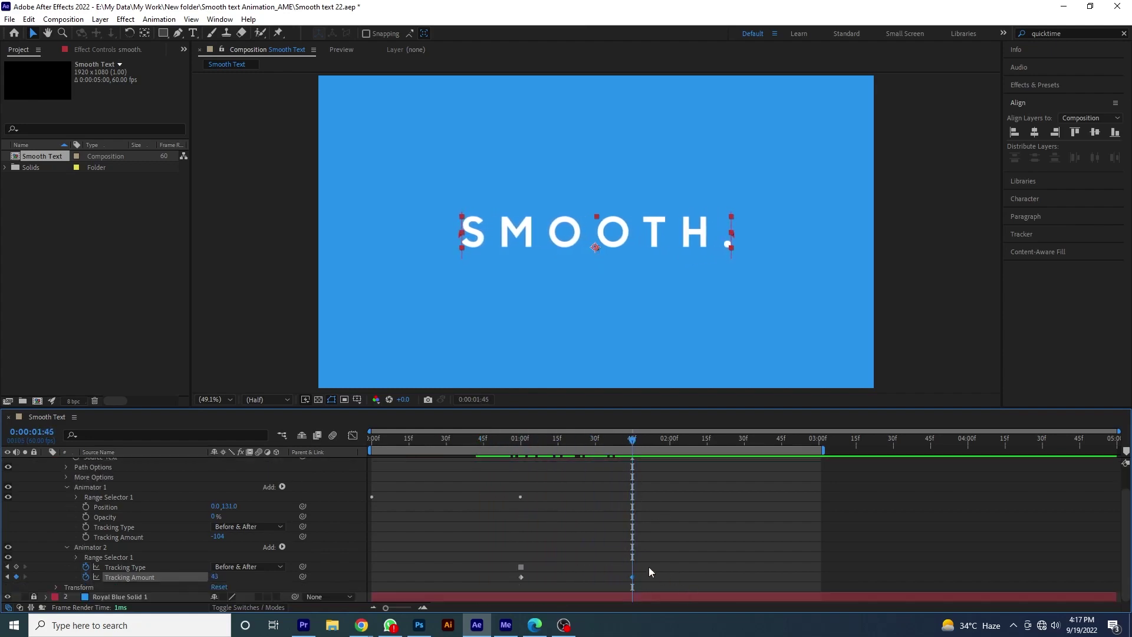
{"action": "left_click", "coordinate": [638, 579]}
{"action": "left_click_drag", "start_coordinate": [504, 575], "coordinate": [625, 578]}
{"action": "right_click", "coordinate": [632, 577]}
{"action": "mouse_move", "coordinate": [684, 567]}
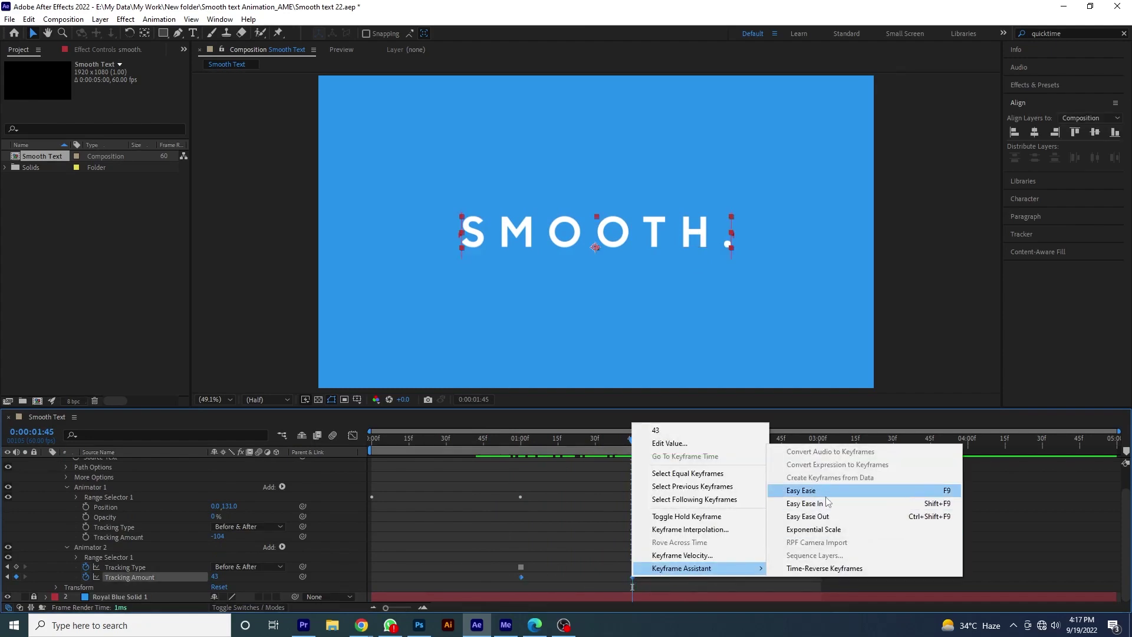
{"action": "left_click", "coordinate": [801, 490]}
Sharpen the Tracking Amount speed curve by extending both keyframes' influence to meet in the middle, and preview from the start
{"action": "left_click", "coordinate": [352, 435]}
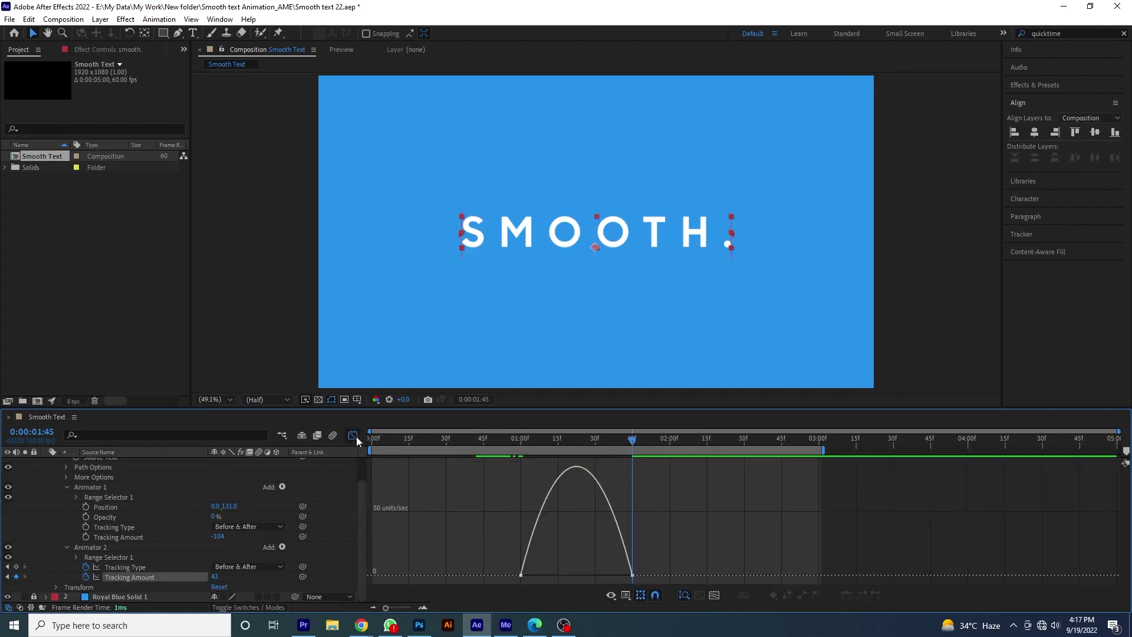
{"action": "left_click_drag", "start_coordinate": [616, 579], "coordinate": [576, 578]}
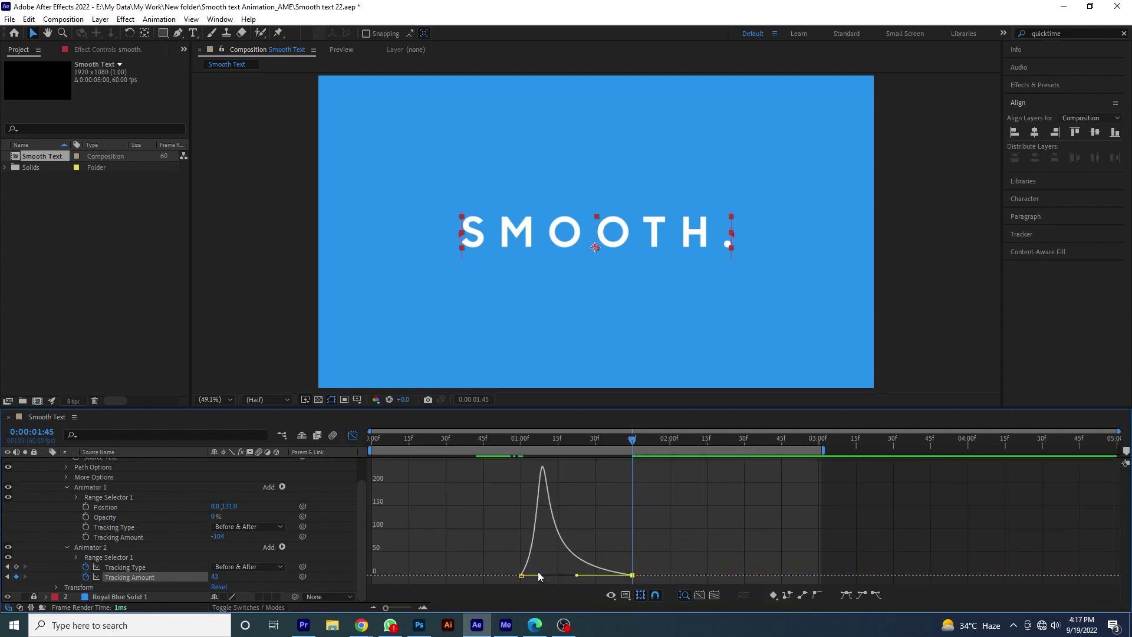
{"action": "left_click_drag", "start_coordinate": [537, 571], "coordinate": [582, 575]}
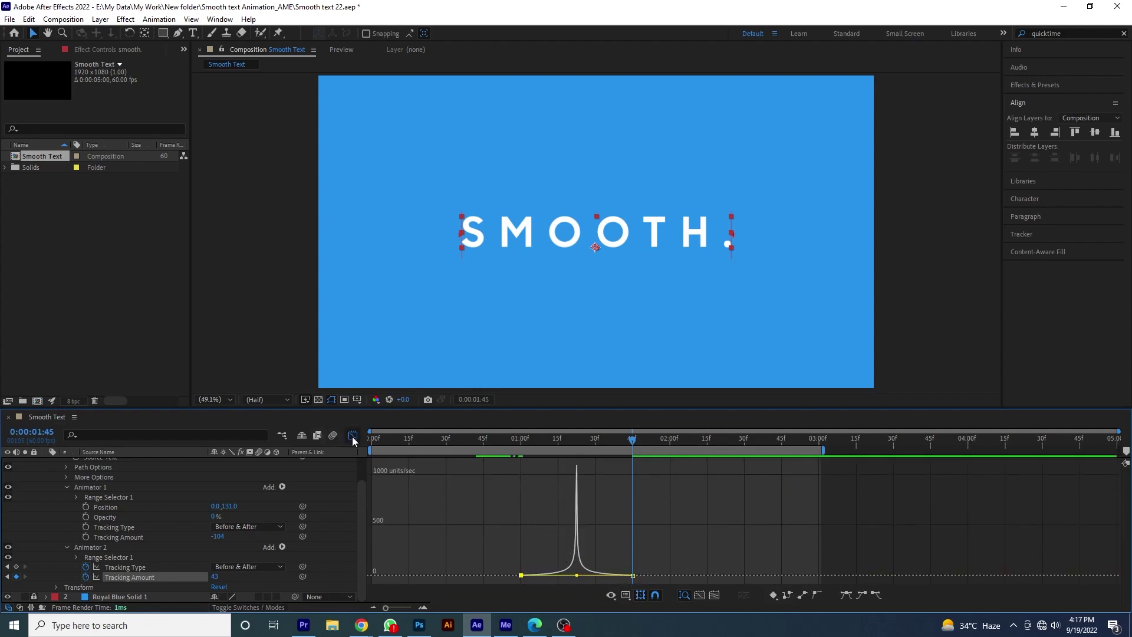
{"action": "left_click", "coordinate": [352, 435]}
{"action": "left_click_drag", "start_coordinate": [635, 443], "coordinate": [344, 455]}
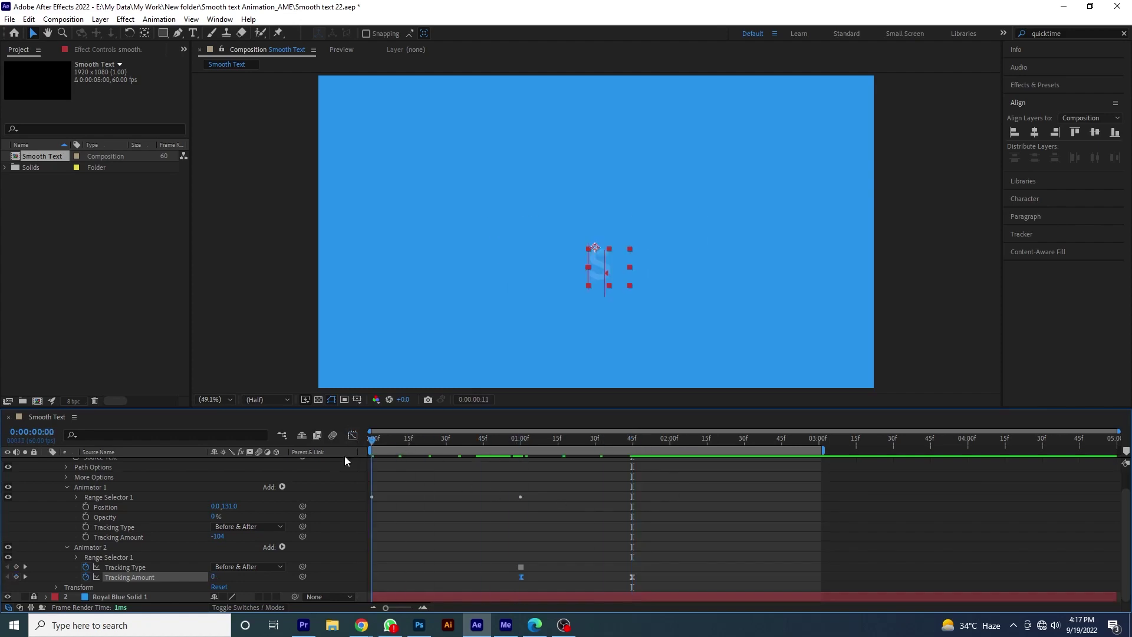
{"action": "key", "text": "space"}
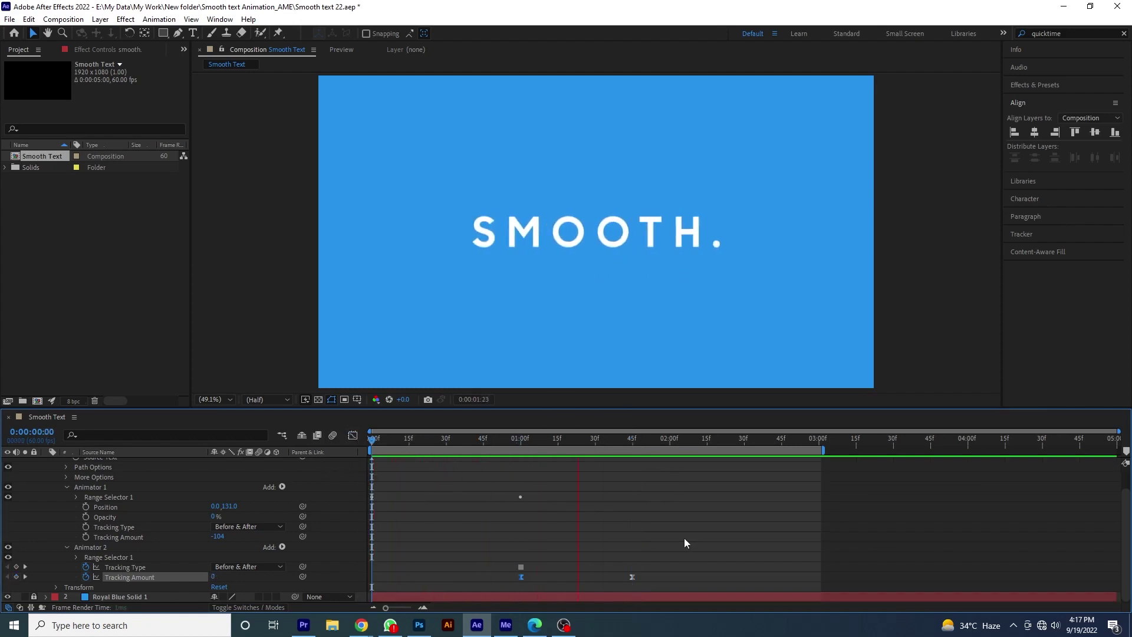
{"action": "key", "text": "space"}
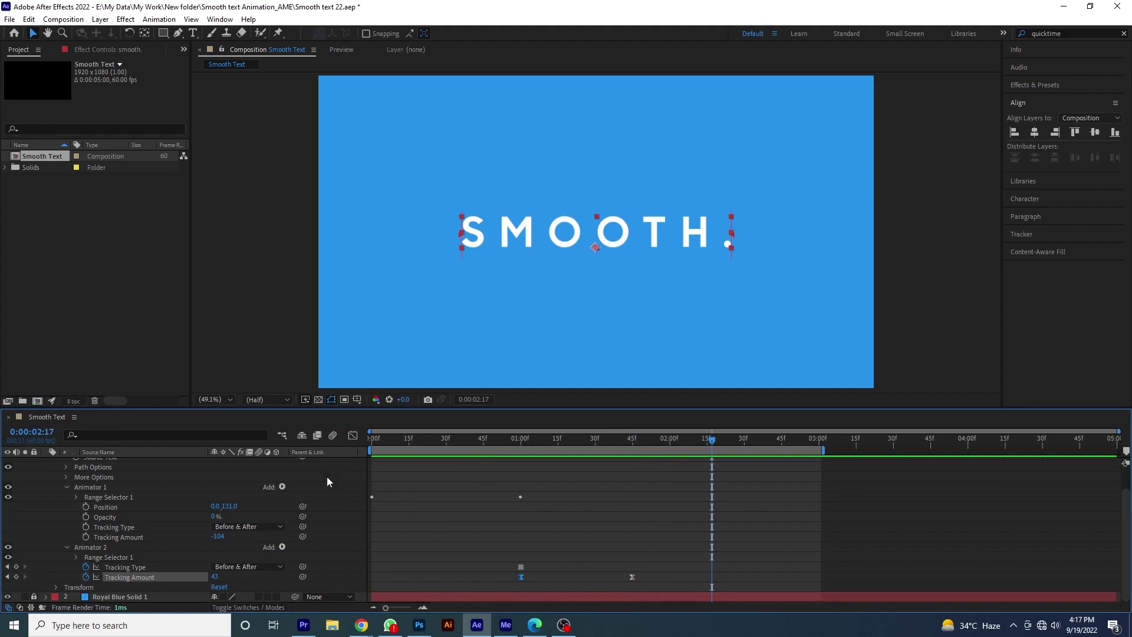
Collapse Animator 1, Animator 2 and the Text group of the smooth. layer, and leave all layers deselected
{"action": "scroll", "coordinate": [139, 502], "scroll_direction": "up", "scroll_amount": 1}
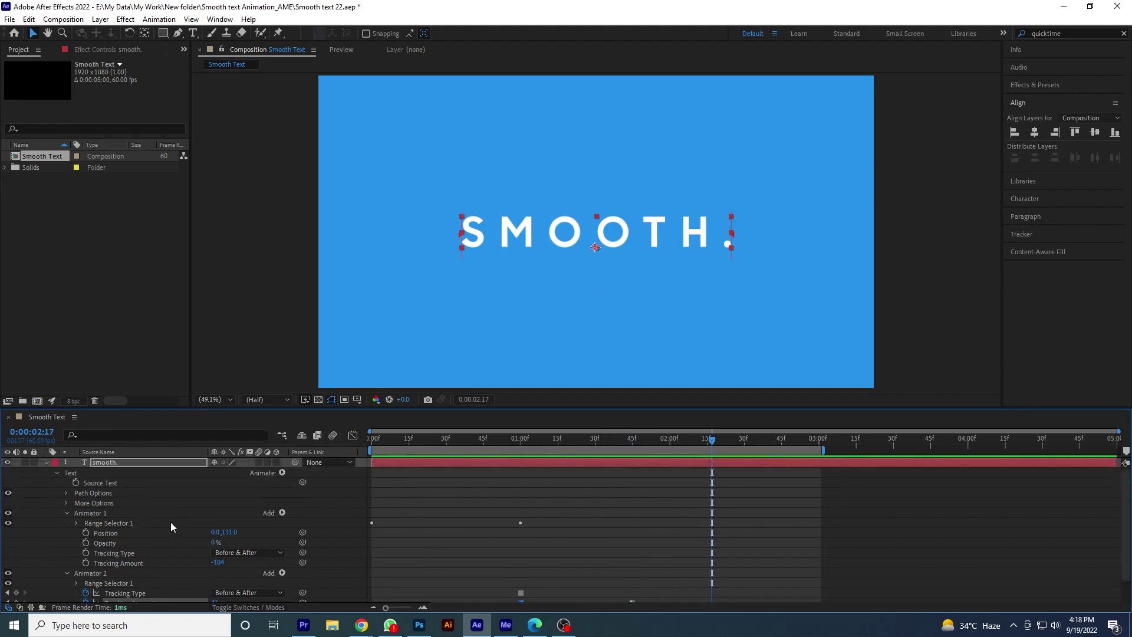
{"action": "left_click", "coordinate": [66, 513]}
{"action": "left_click", "coordinate": [65, 523]}
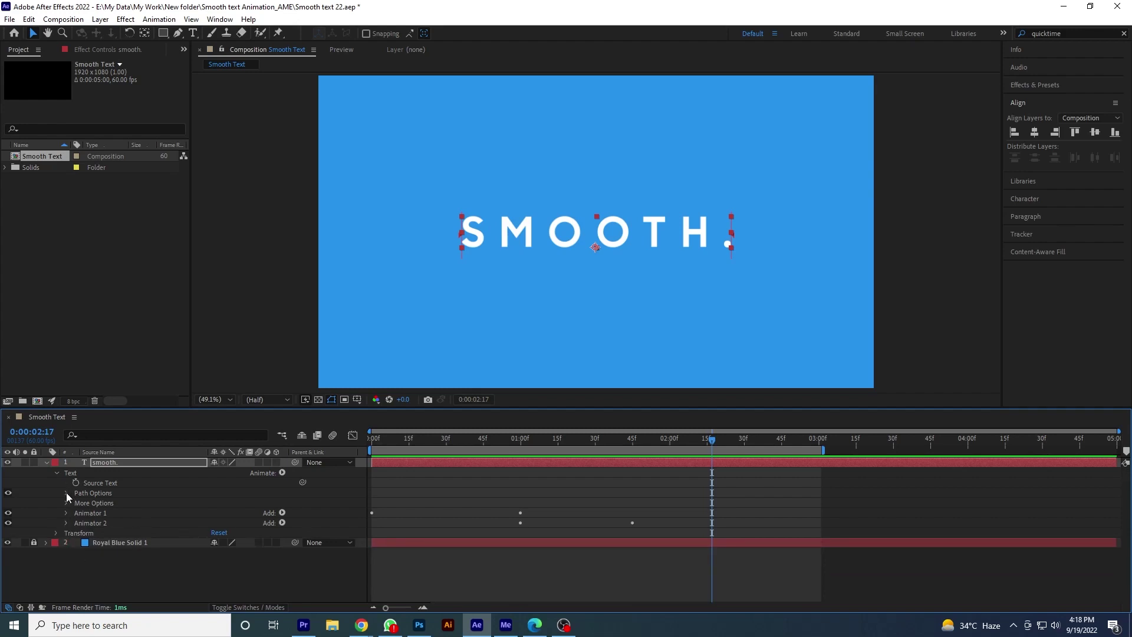
{"action": "left_click", "coordinate": [57, 472]}
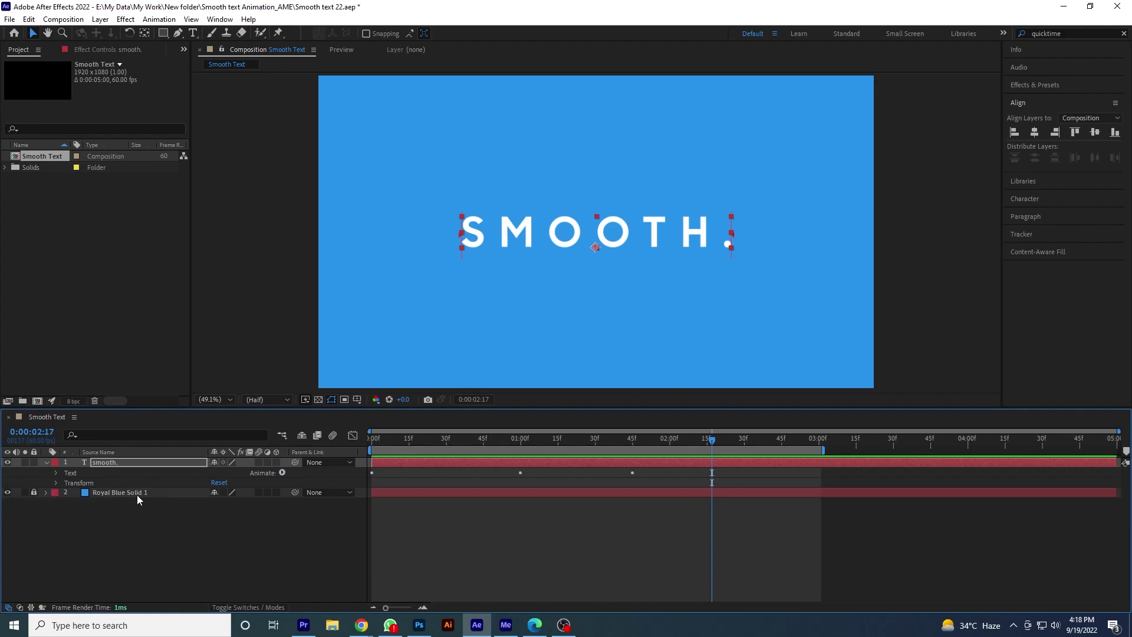
{"action": "left_click", "coordinate": [143, 518]}
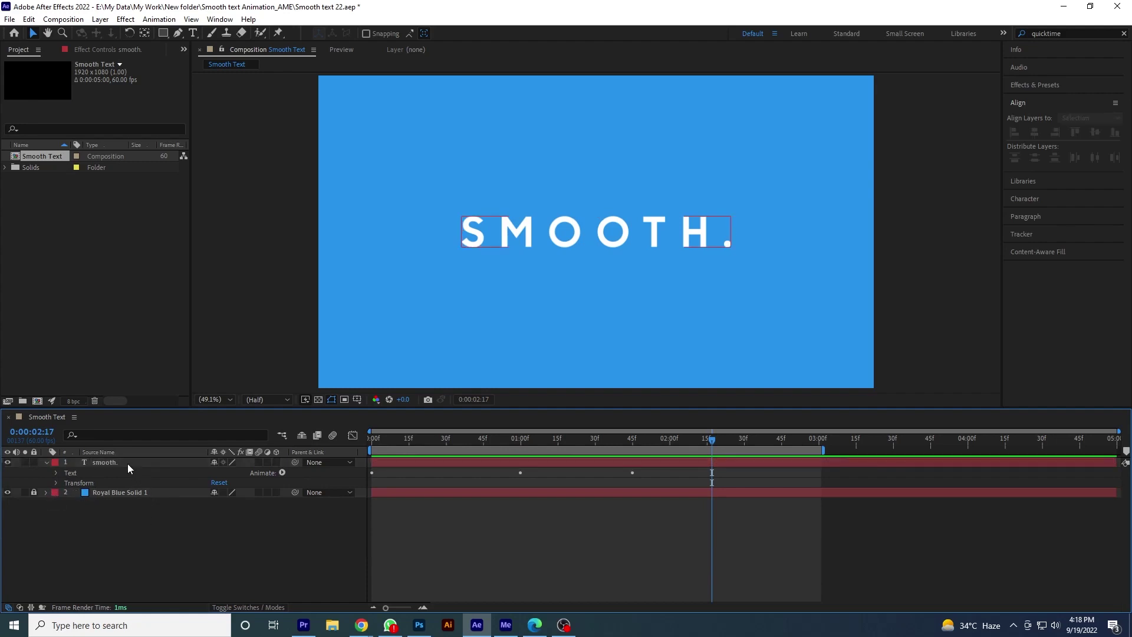
{"action": "left_click", "coordinate": [126, 463]}
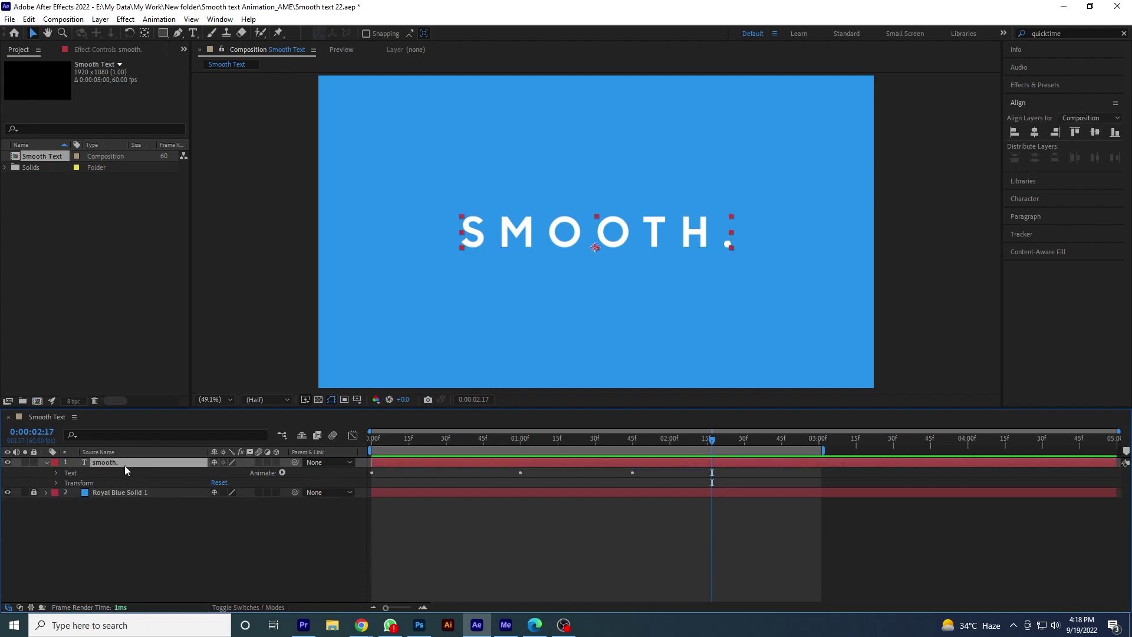
{"action": "left_click", "coordinate": [154, 526]}
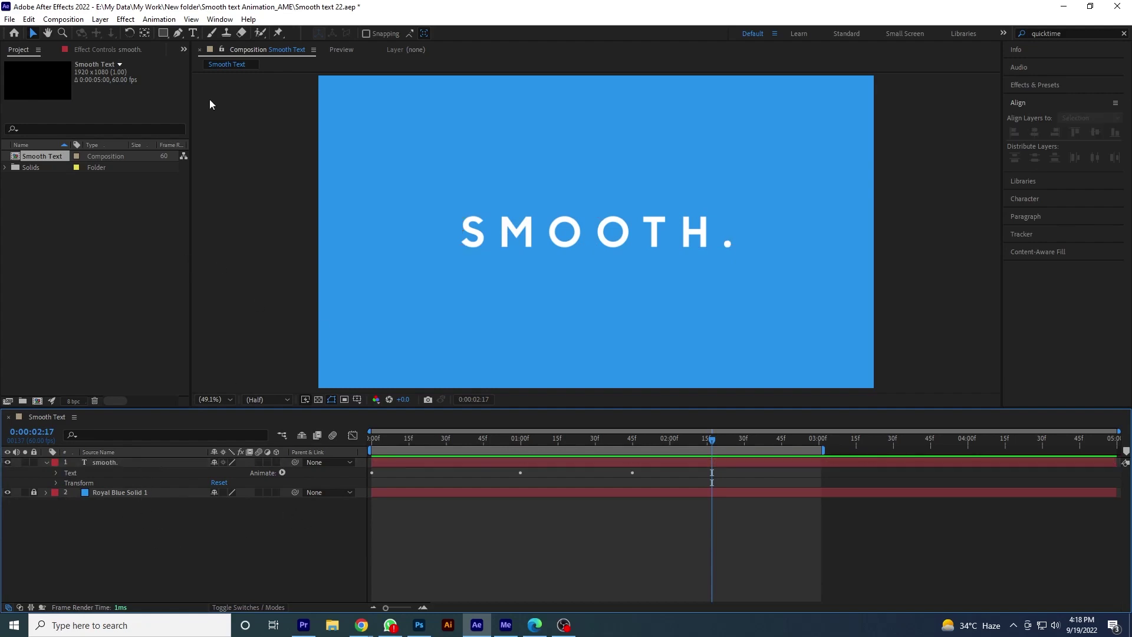
Draw a short vertical line with a 16 px white stroke just after the text's period, and centre it vertically in the composition
{"action": "left_click", "coordinate": [178, 33]}
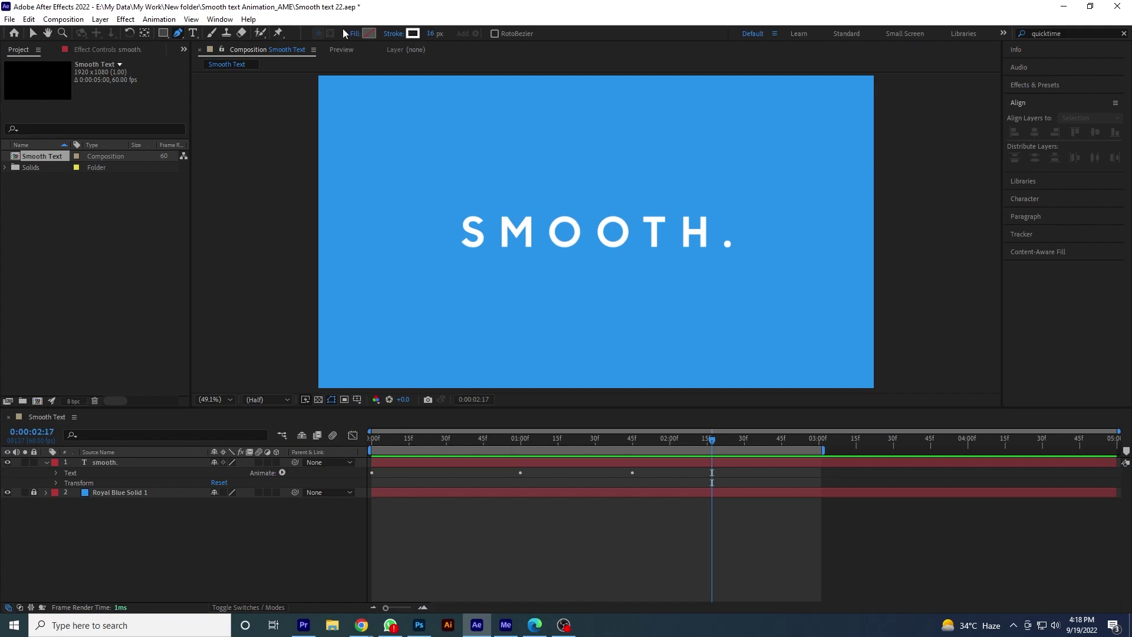
{"action": "left_click", "coordinate": [745, 198]}
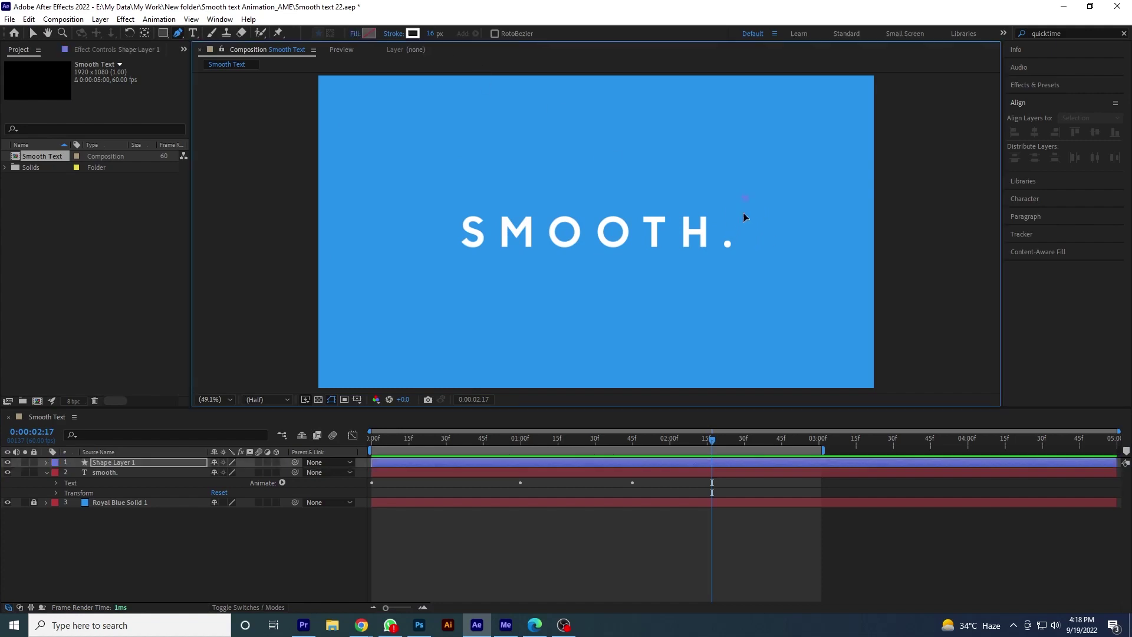
{"action": "left_click", "coordinate": [751, 252], "text": "shift"}
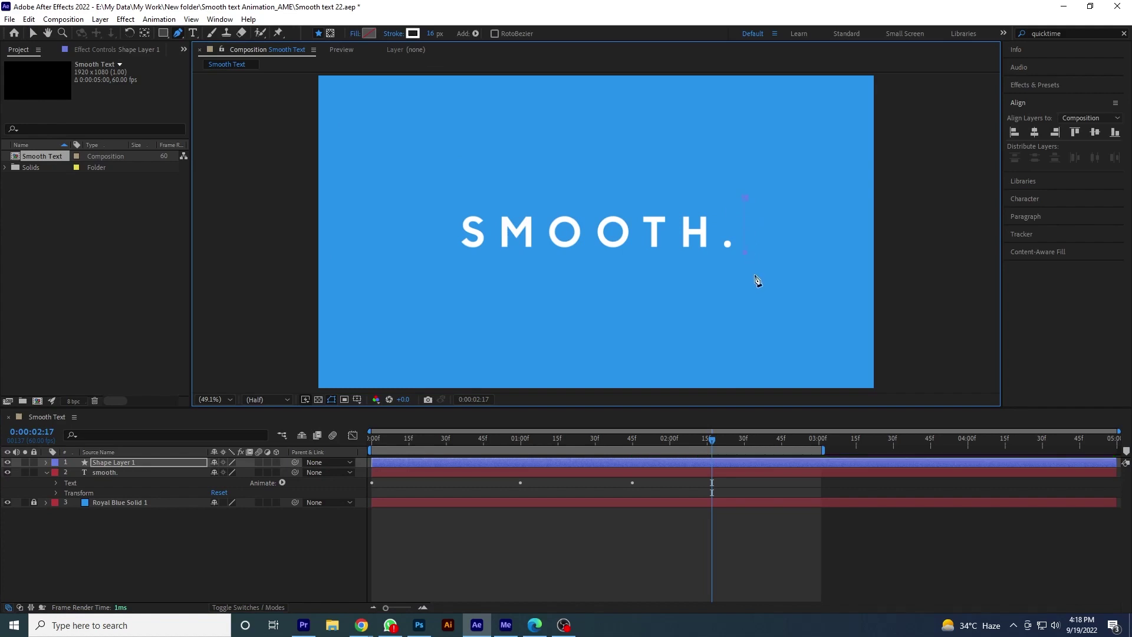
{"action": "left_click", "coordinate": [1095, 134]}
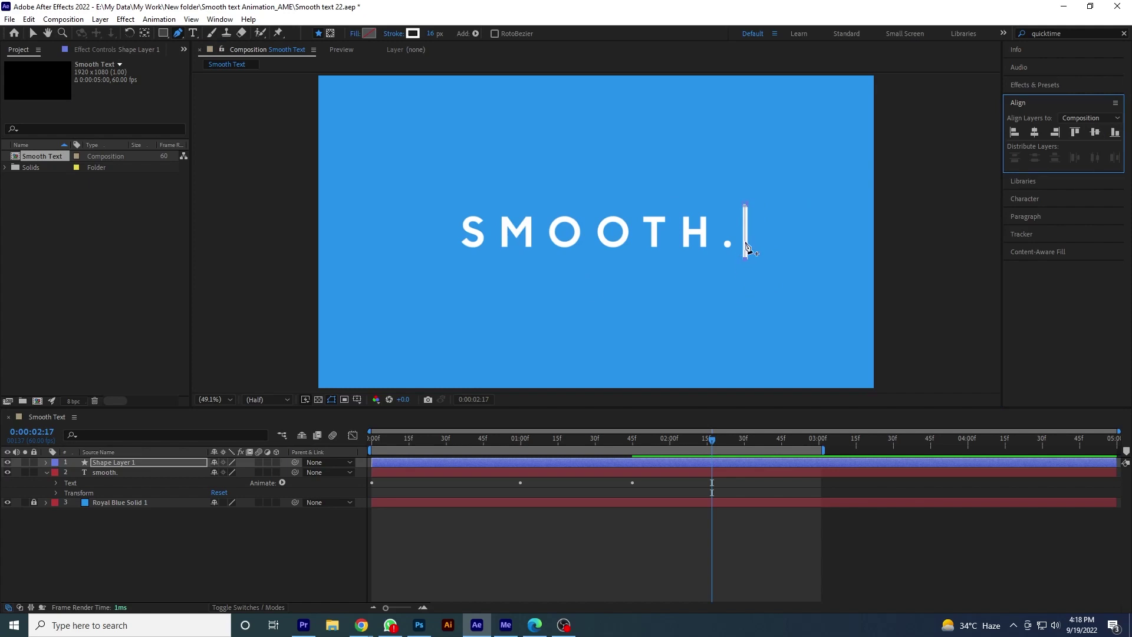
Nudge the vertical line slightly away from the text and move the playhead to 2 seconds
{"action": "key", "text": "v"}
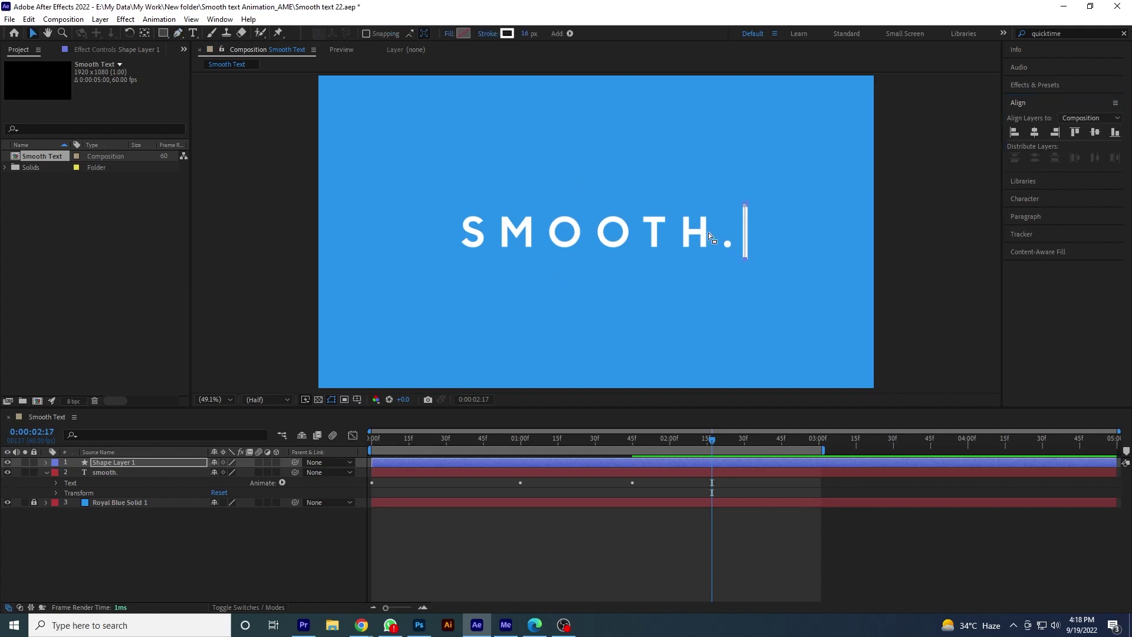
{"action": "left_click_drag", "start_coordinate": [745, 242], "coordinate": [747, 243]}
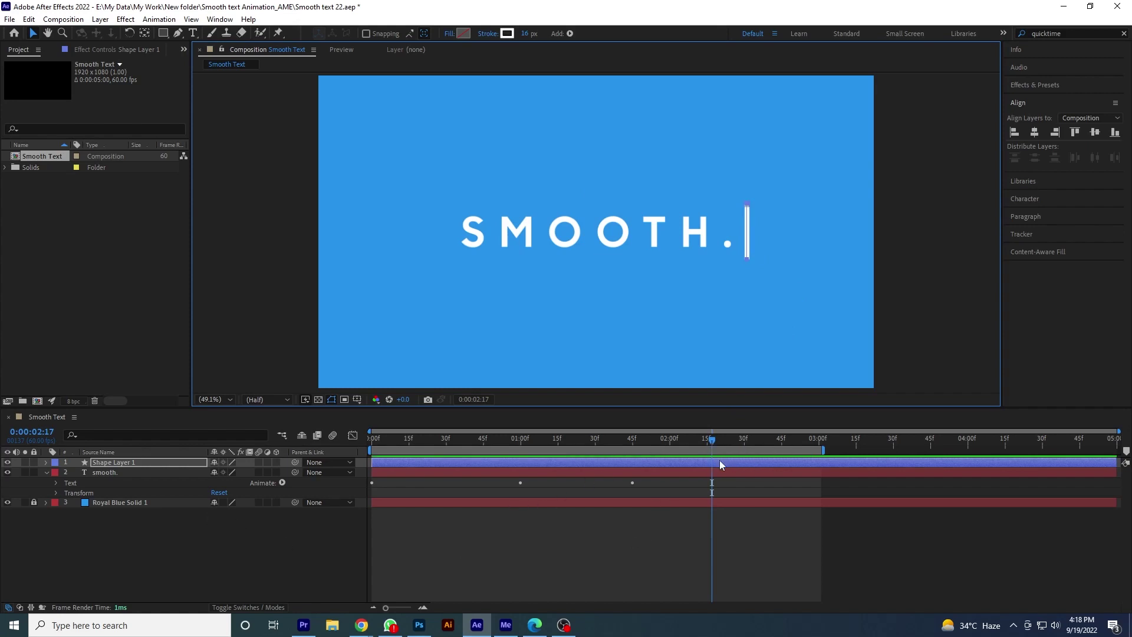
{"action": "left_click_drag", "start_coordinate": [712, 442], "coordinate": [668, 447]}
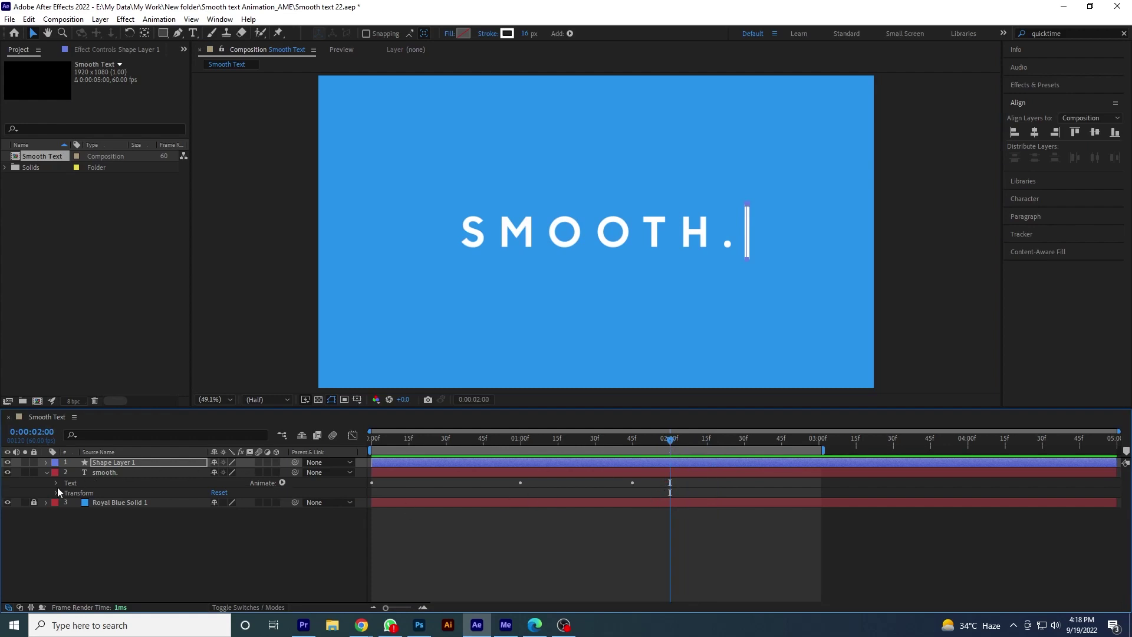
Give the vertical line's stroke rounded ends by setting Stroke 1's Line Cap to Round Cap
{"action": "left_click", "coordinate": [47, 463]}
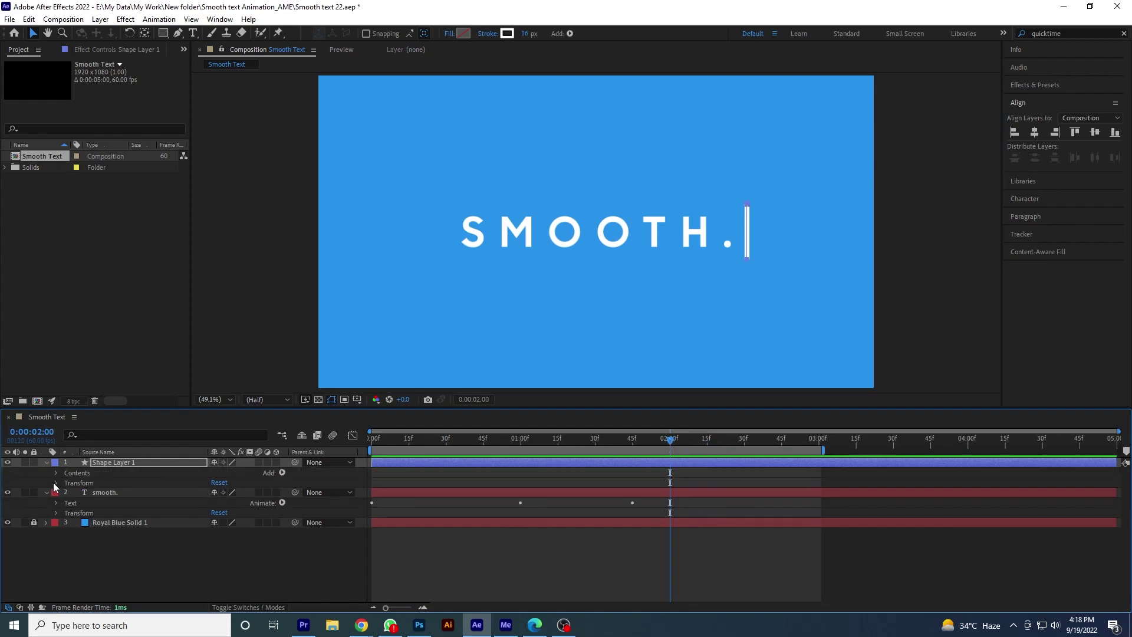
{"action": "left_click", "coordinate": [56, 473]}
{"action": "left_click", "coordinate": [66, 483]}
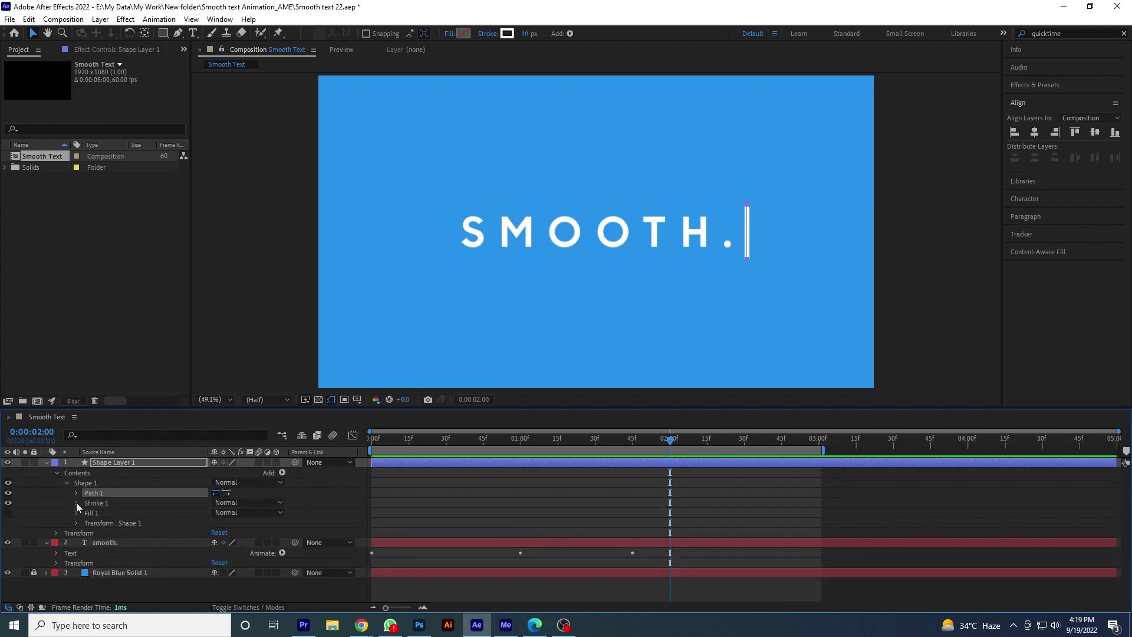
{"action": "left_click", "coordinate": [76, 502]}
{"action": "scroll", "coordinate": [269, 552], "scroll_direction": "down", "scroll_amount": 2}
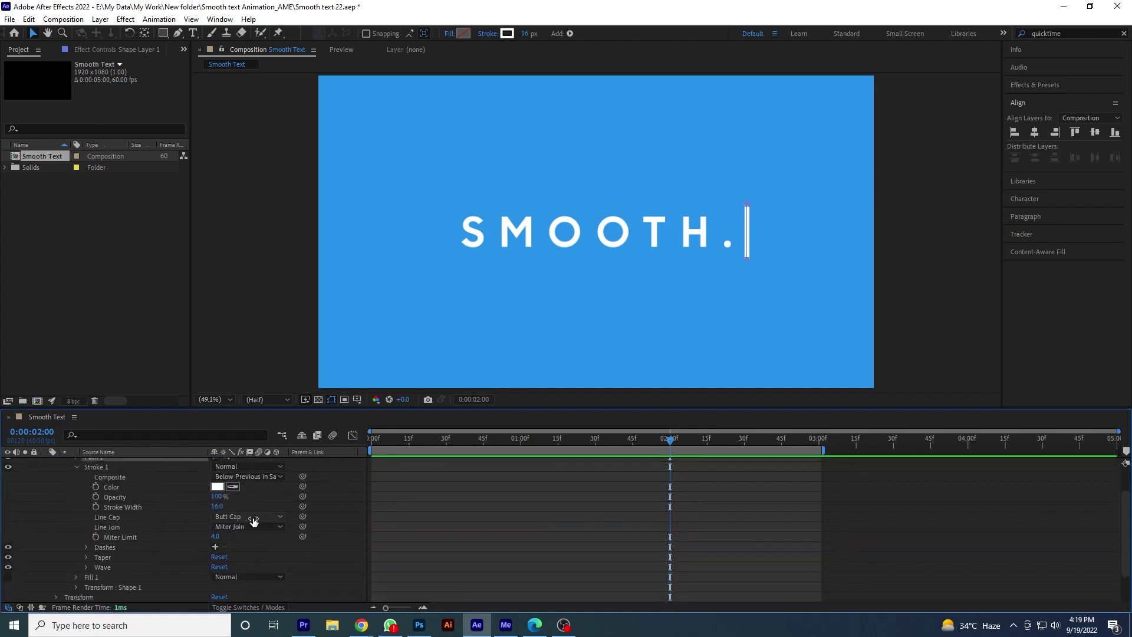
{"action": "left_click", "coordinate": [253, 518]}
{"action": "left_click", "coordinate": [250, 543]}
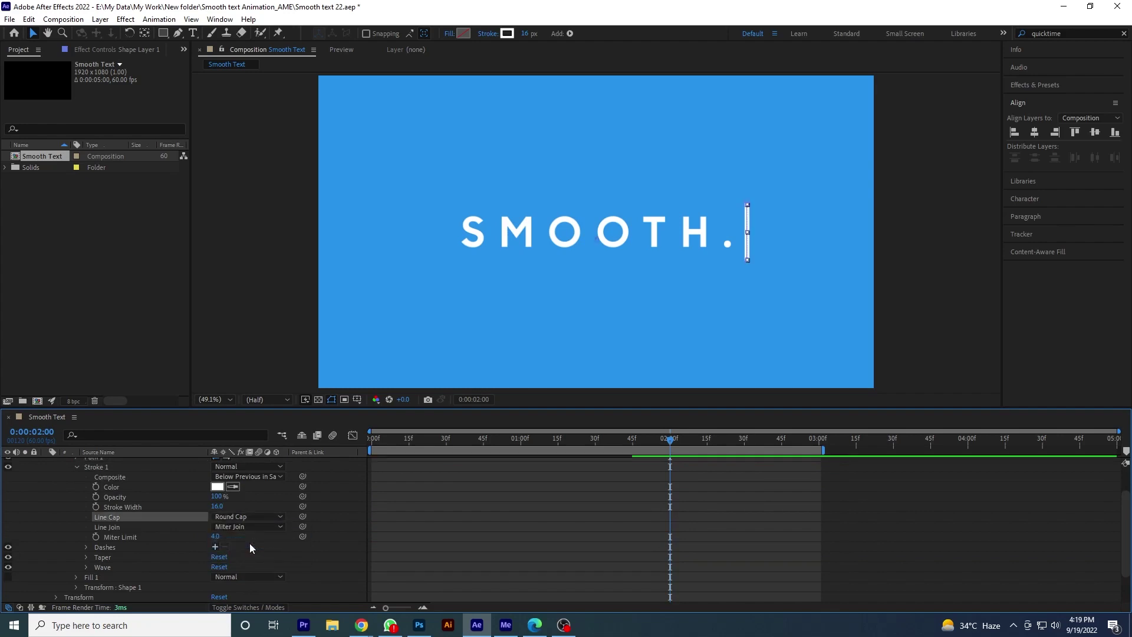
Examine the text and line up close, reselect Shape Layer 1, and fit the whole composition back in view
{"action": "scroll", "coordinate": [788, 260], "scroll_direction": "up", "scroll_amount": 3}
{"action": "left_click_drag", "start_coordinate": [811, 292], "coordinate": [399, 295]}
{"action": "left_click_drag", "start_coordinate": [465, 328], "coordinate": [779, 266]}
{"action": "scroll", "coordinate": [95, 503], "scroll_direction": "up", "scroll_amount": 2}
{"action": "left_click", "coordinate": [107, 462]}
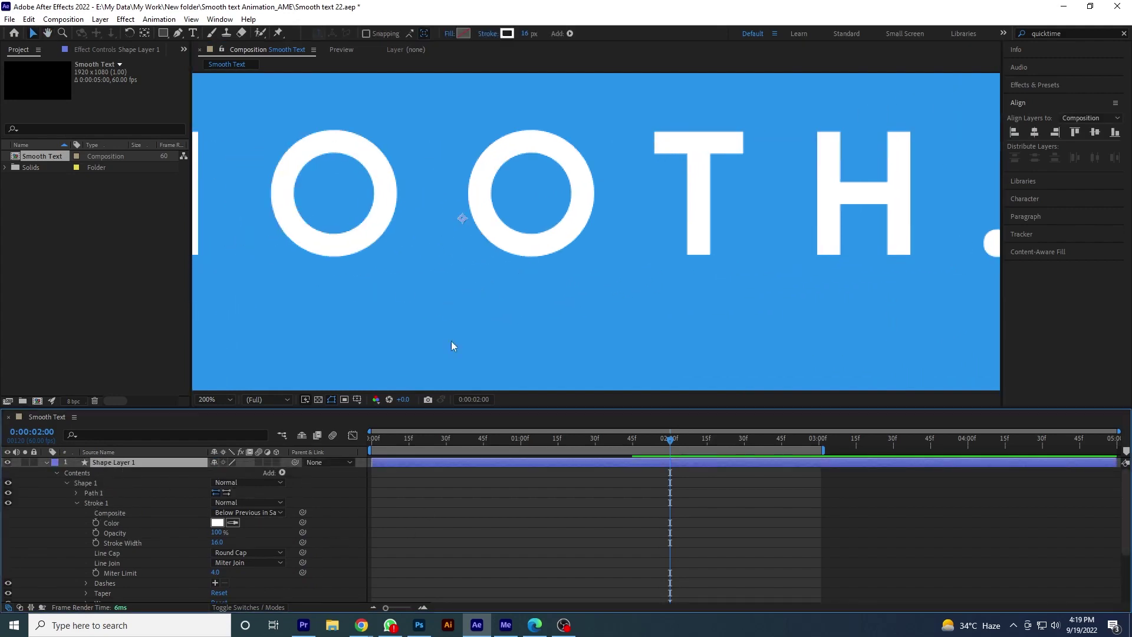
{"action": "left_click", "coordinate": [214, 399]}
{"action": "left_click", "coordinate": [214, 189]}
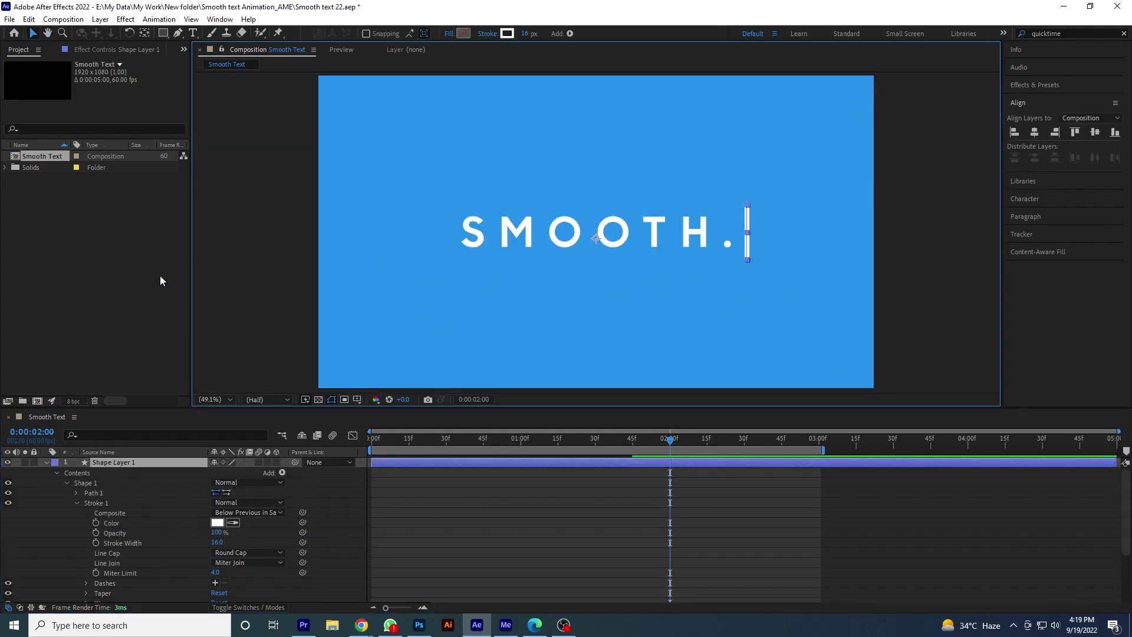
{"action": "key", "text": "alt+Tab"}
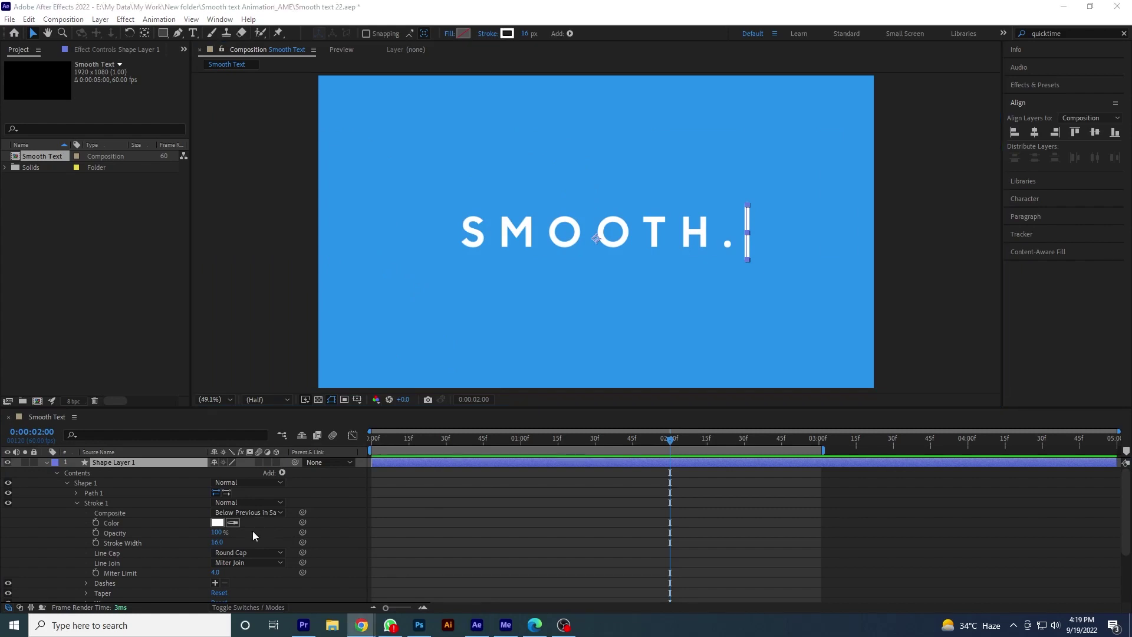
Add Trim Paths to Shape Layer 1 and expand its properties
{"action": "left_click", "coordinate": [282, 473]}
{"action": "left_click", "coordinate": [332, 419]}
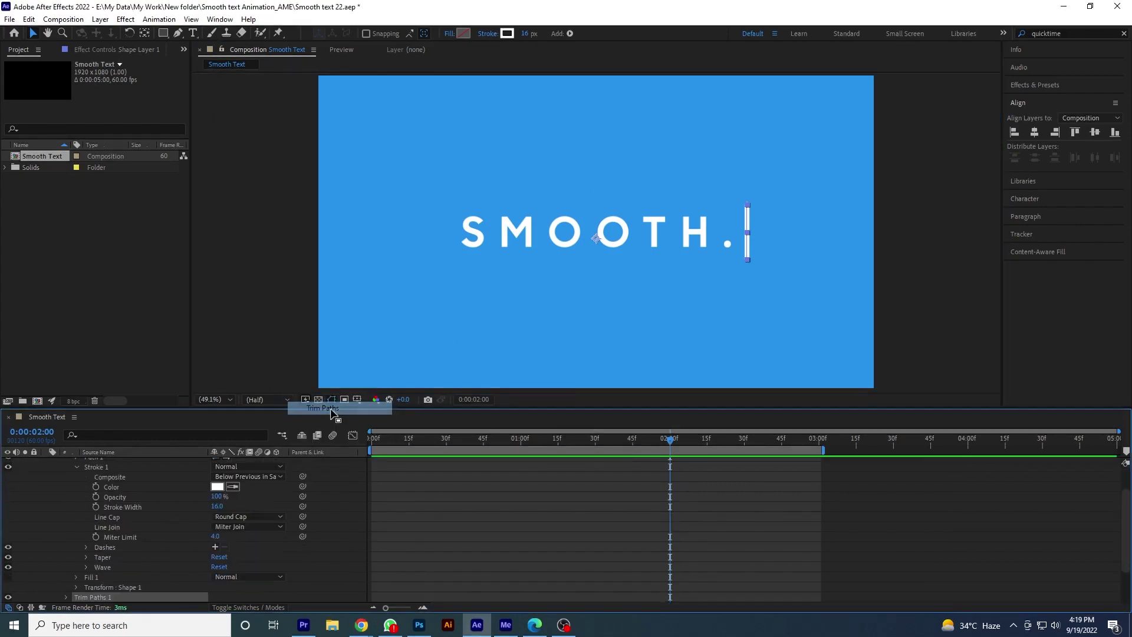
{"action": "scroll", "coordinate": [166, 510], "scroll_direction": "down", "scroll_amount": 2}
{"action": "left_click", "coordinate": [66, 547]}
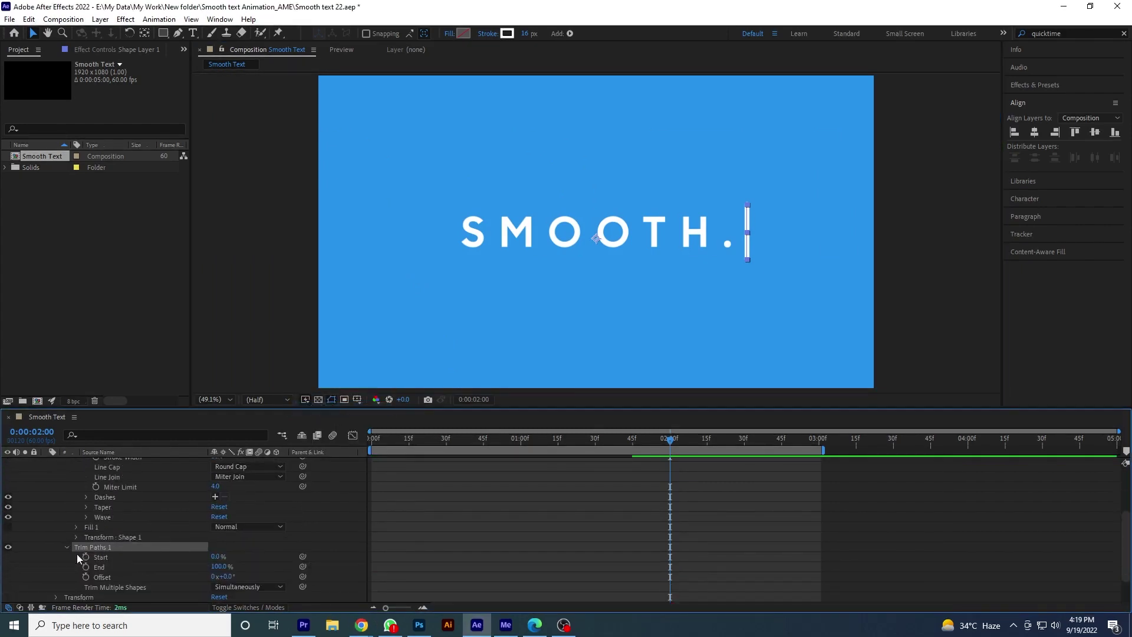
{"action": "scroll", "coordinate": [137, 571], "scroll_direction": "down", "scroll_amount": 2}
{"action": "key", "text": "alt+Tab"}
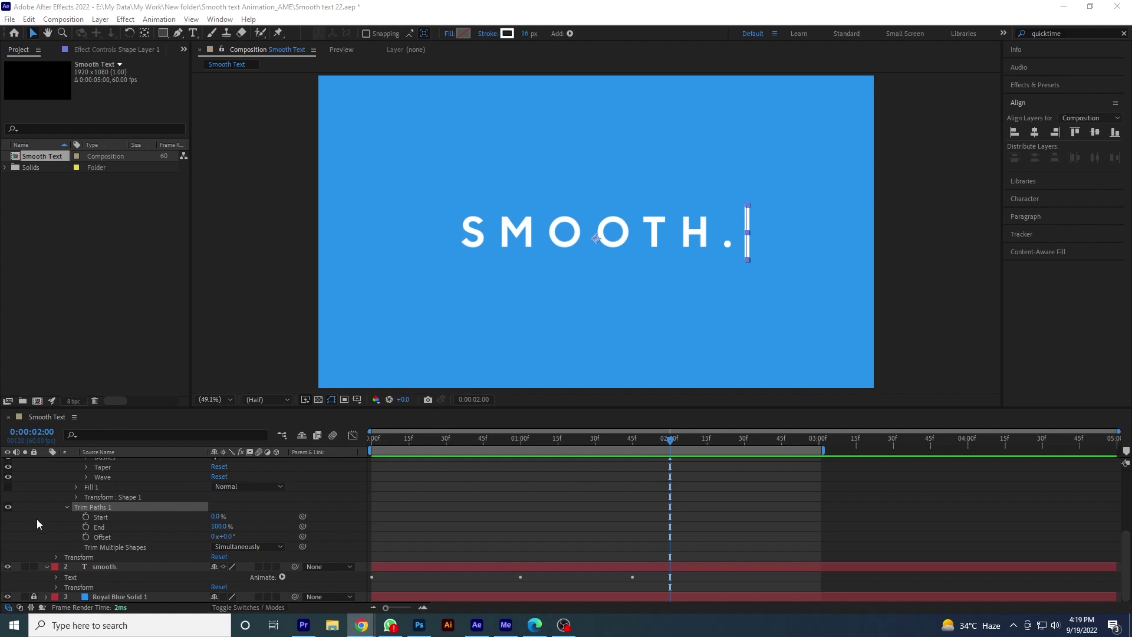
Keyframe the Trim Paths Start and End at 2 seconds, with both set to 50%
{"action": "left_click", "coordinate": [85, 517]}
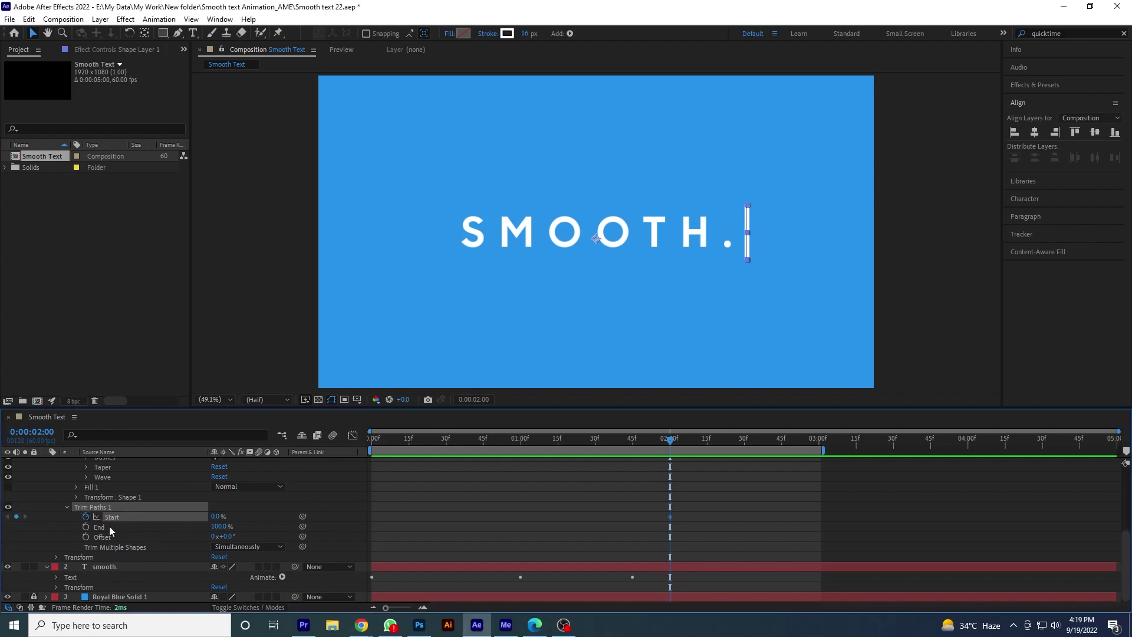
{"action": "left_click", "coordinate": [86, 527]}
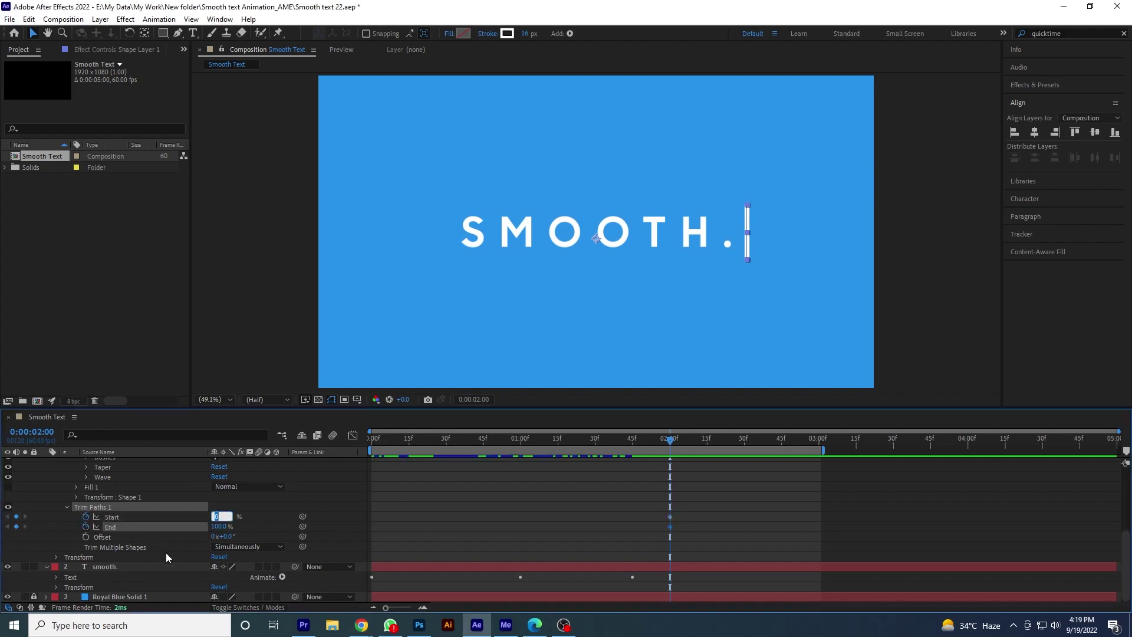
{"action": "type", "text": "50"}
{"action": "left_click", "coordinate": [221, 528]}
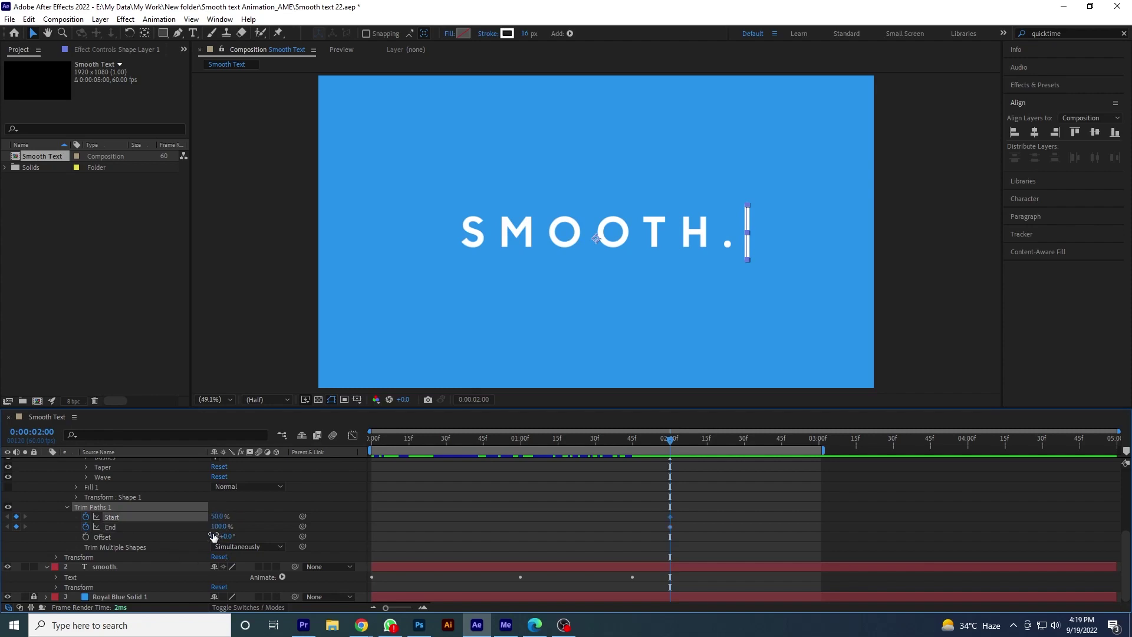
{"action": "type", "text": "50"}
{"action": "key", "text": "Return"}
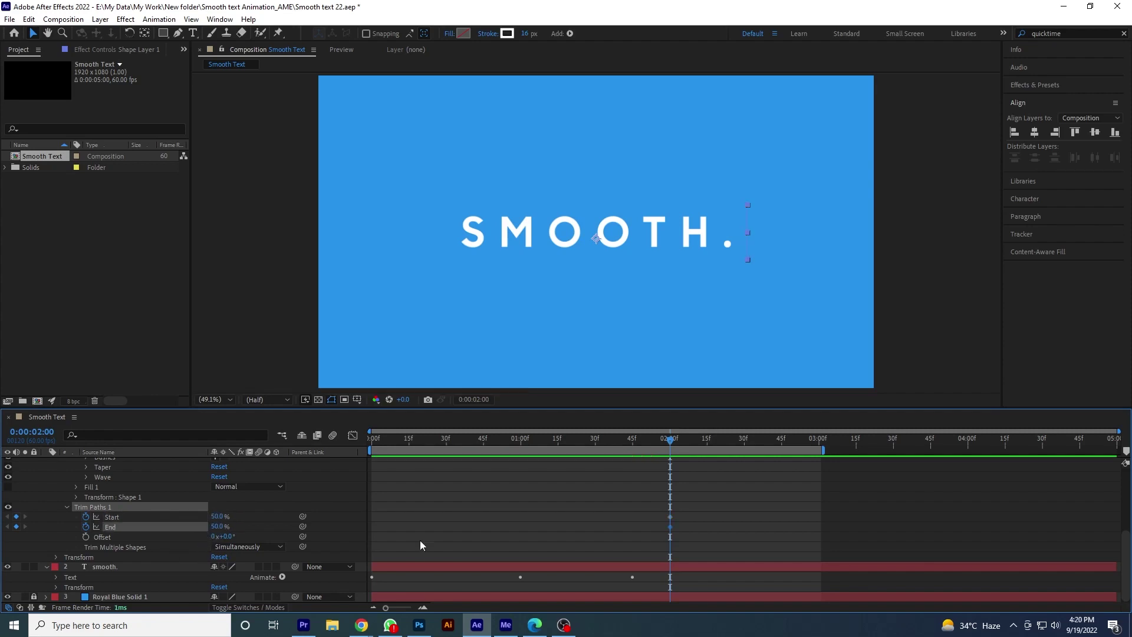
At 0:00:02:15, set the Trim Paths Start to 0% and End to 100%
{"action": "left_click_drag", "start_coordinate": [674, 440], "coordinate": [706, 451]}
{"action": "left_click", "coordinate": [216, 516]}
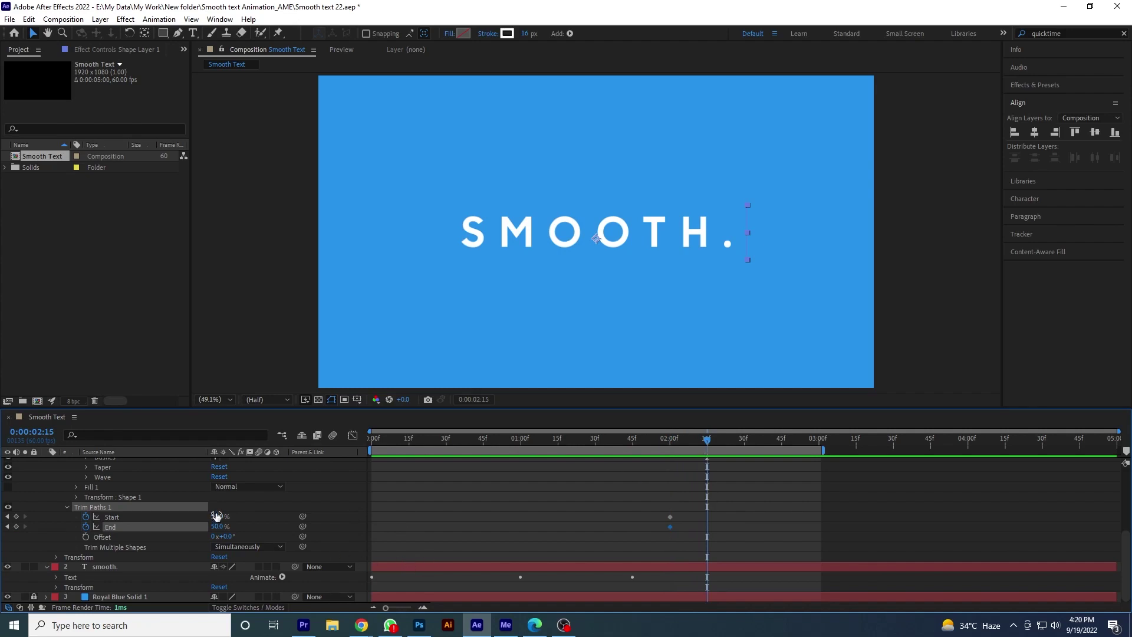
{"action": "type", "text": "50."}
{"action": "type", "text": "0"}
{"action": "key", "text": "Return"}
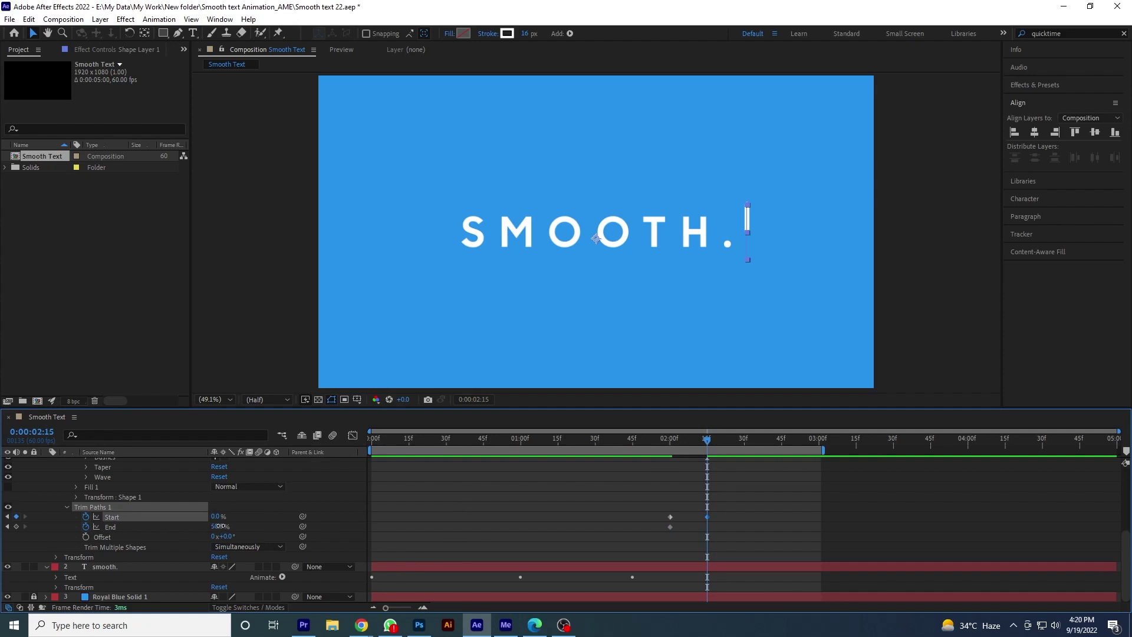
{"action": "left_click", "coordinate": [219, 526]}
{"action": "type", "text": "100"}
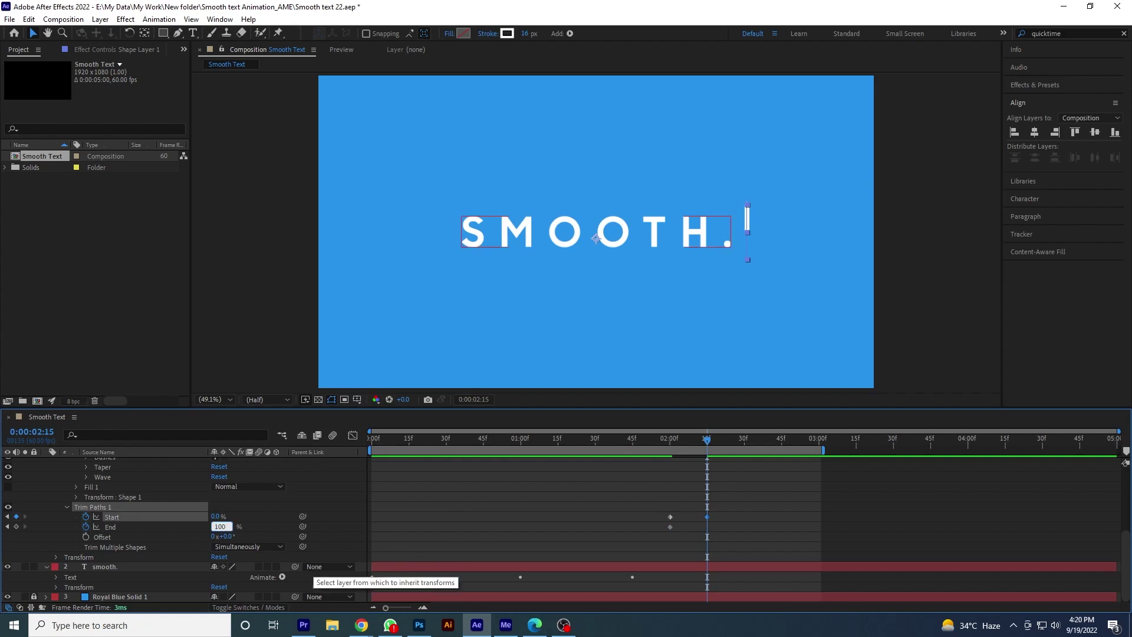
{"action": "key", "text": "Return"}
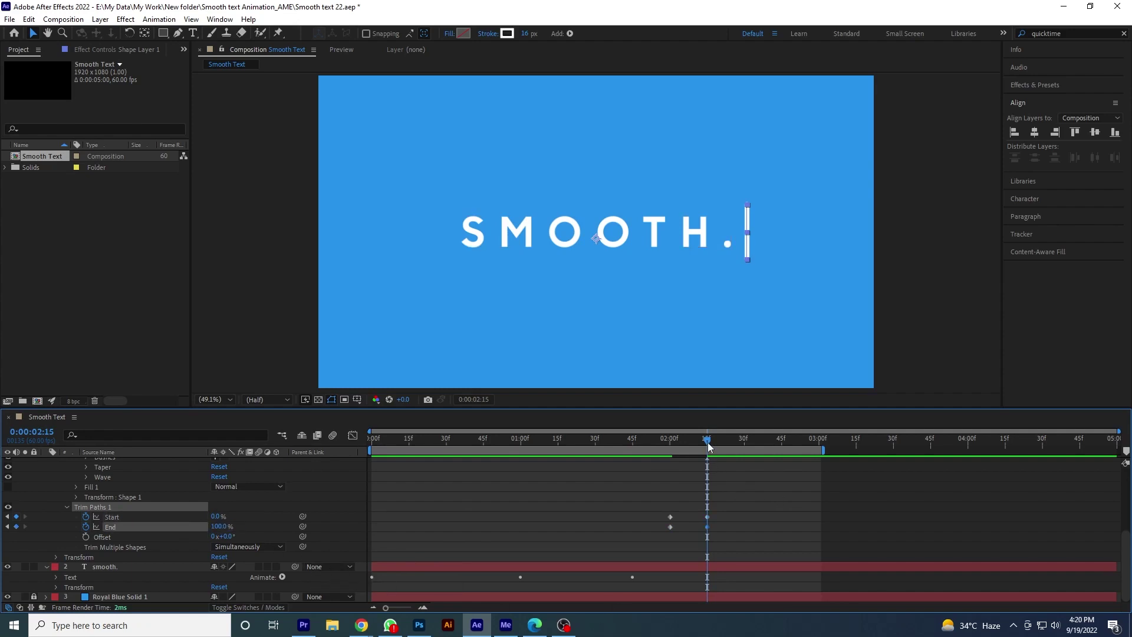
Add a Position keyframe to Shape Layer 1 at 0:00:02:15 and move its anchor point onto the middle of the line
{"action": "left_click_drag", "start_coordinate": [708, 446], "coordinate": [728, 468]}
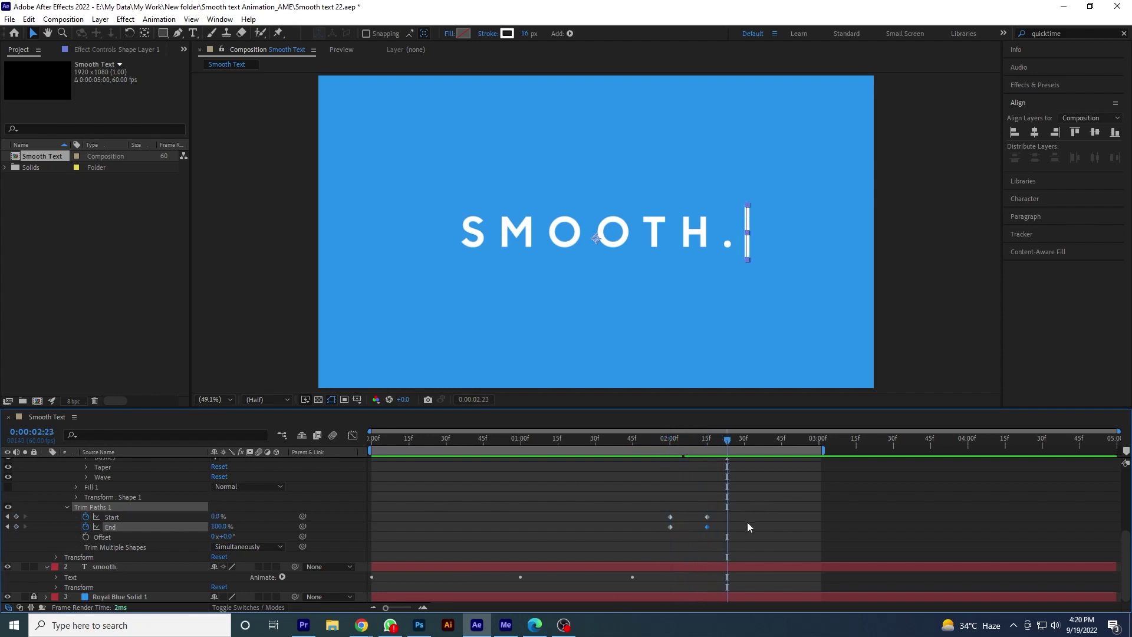
{"action": "left_click_drag", "start_coordinate": [724, 446], "coordinate": [706, 443]}
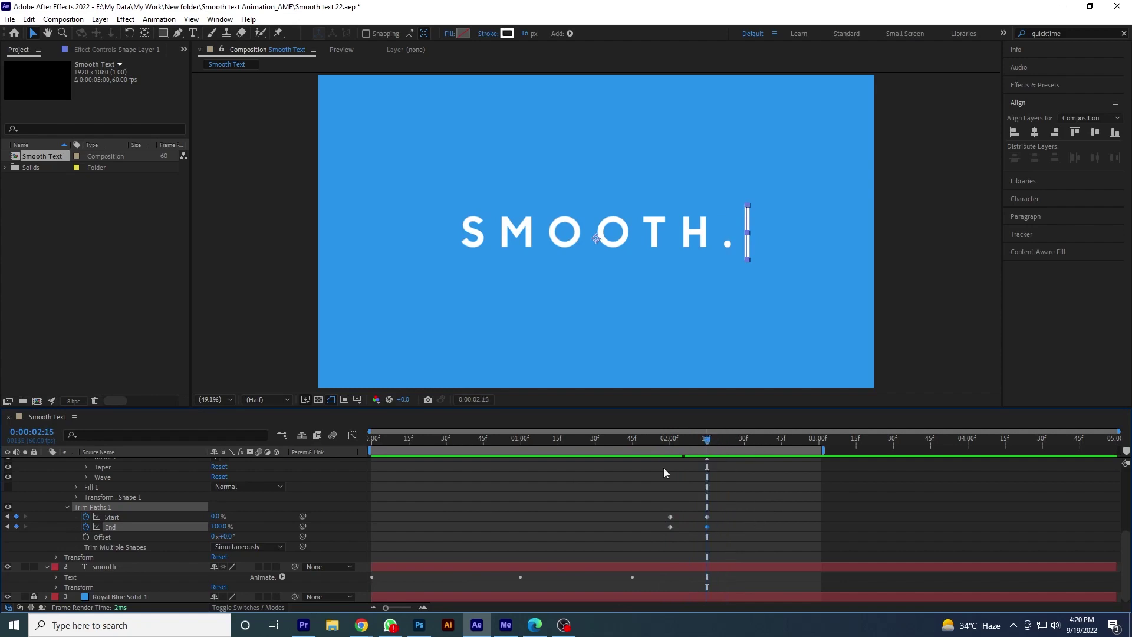
{"action": "left_click", "coordinate": [56, 557]}
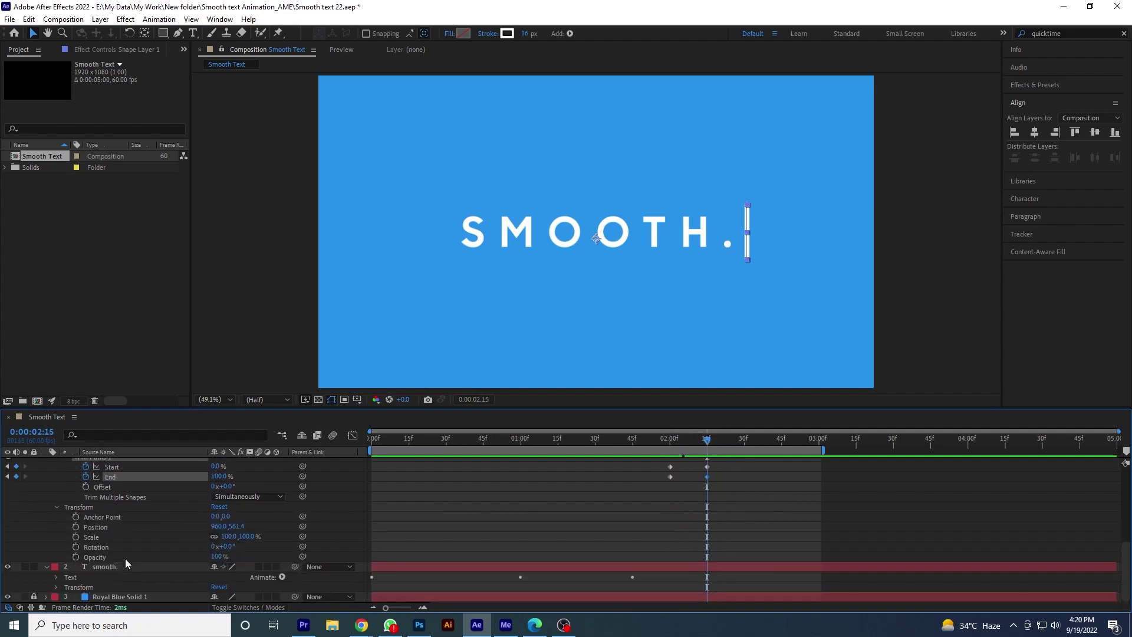
{"action": "left_click", "coordinate": [76, 557]}
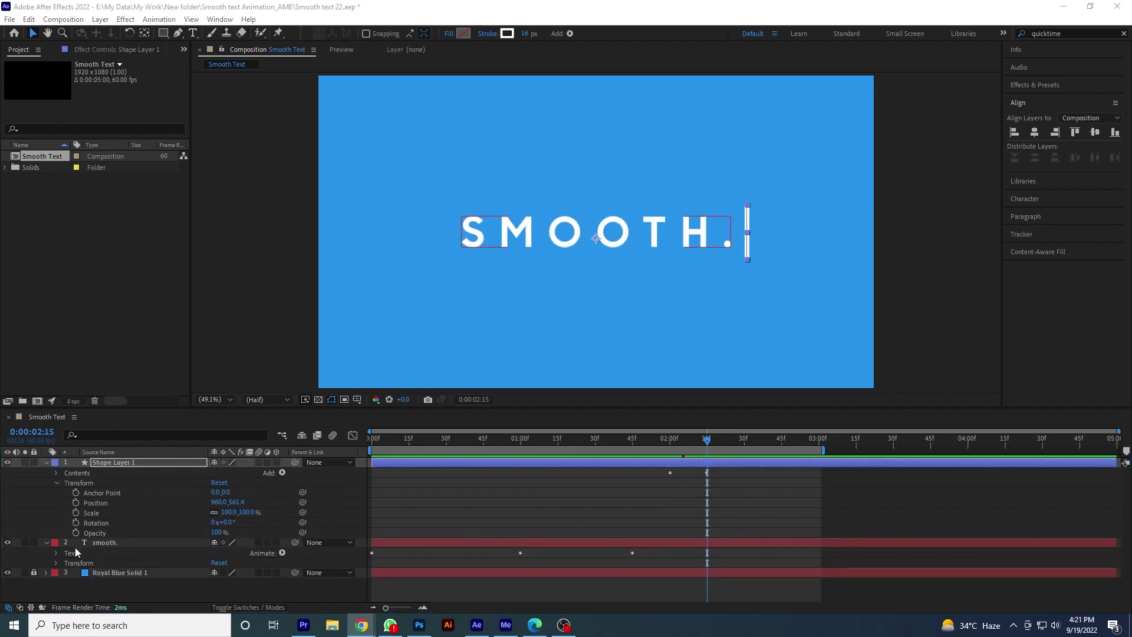
{"action": "left_click", "coordinate": [75, 503]}
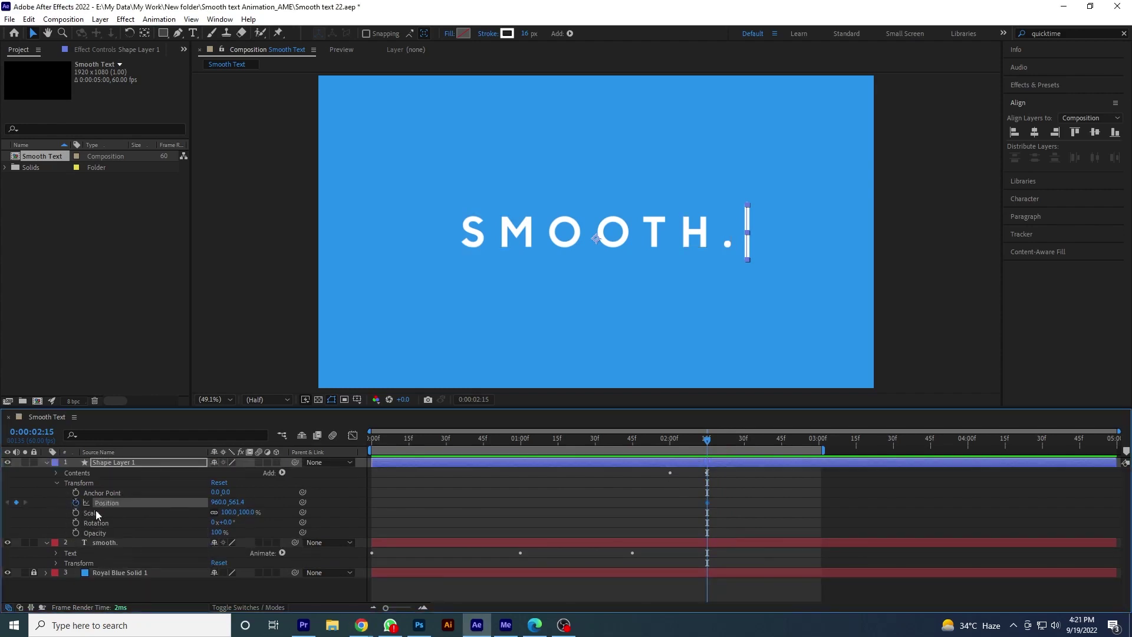
{"action": "left_click", "coordinate": [144, 34]}
{"action": "left_click_drag", "start_coordinate": [595, 238], "coordinate": [745, 259]}
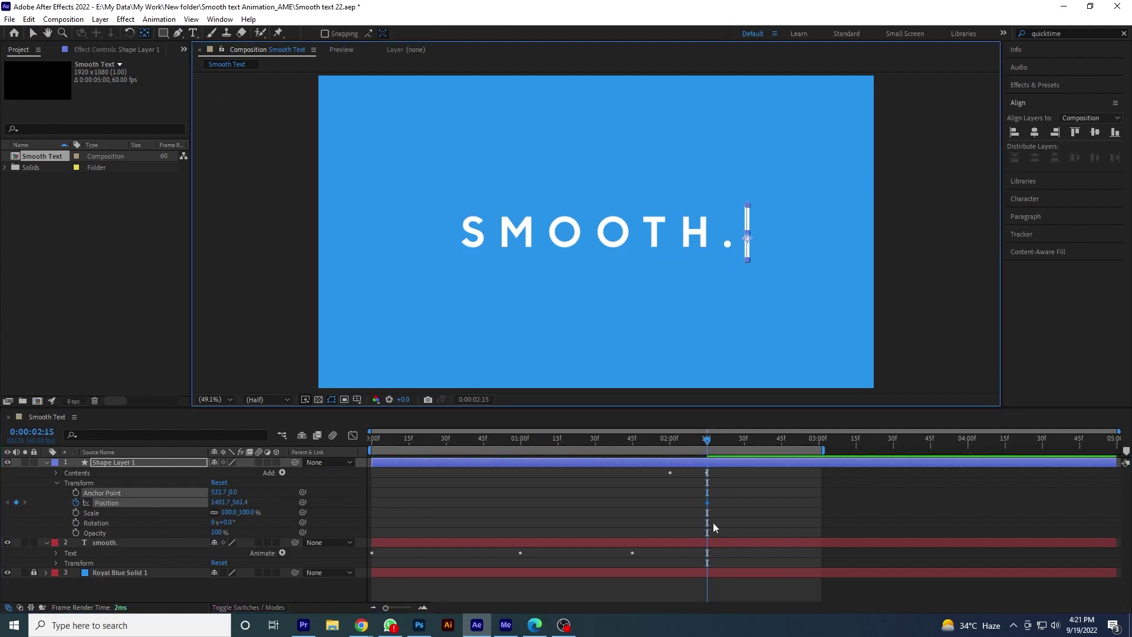
At 0:00:02:45, move the line horizontally to just before the S, at about x 426, and leave its layer collapsed and deselected
{"action": "left_click_drag", "start_coordinate": [710, 447], "coordinate": [780, 454]}
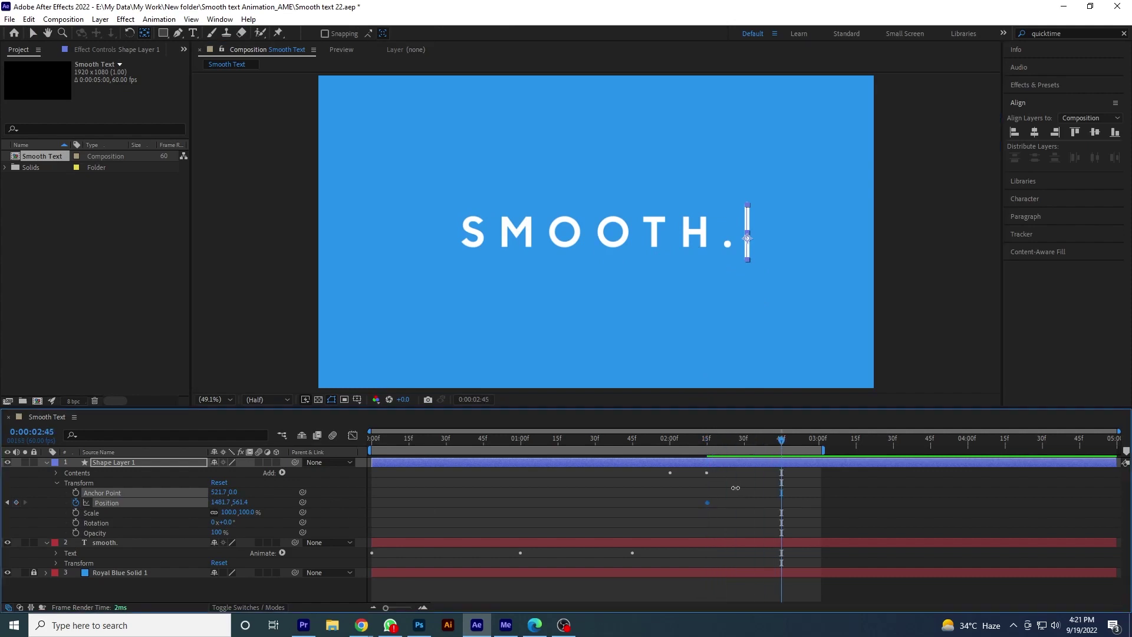
{"action": "left_click_drag", "start_coordinate": [746, 240], "coordinate": [443, 268]}
{"action": "left_click", "coordinate": [32, 33]}
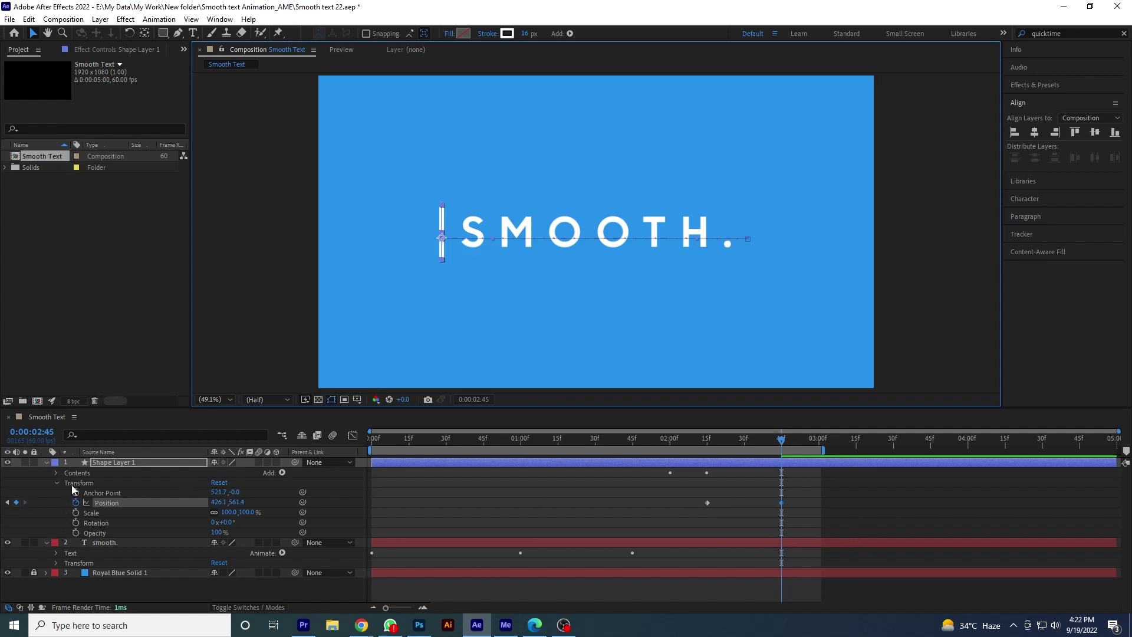
{"action": "left_click", "coordinate": [55, 481]}
{"action": "left_click", "coordinate": [55, 482]}
{"action": "left_click", "coordinate": [46, 462]}
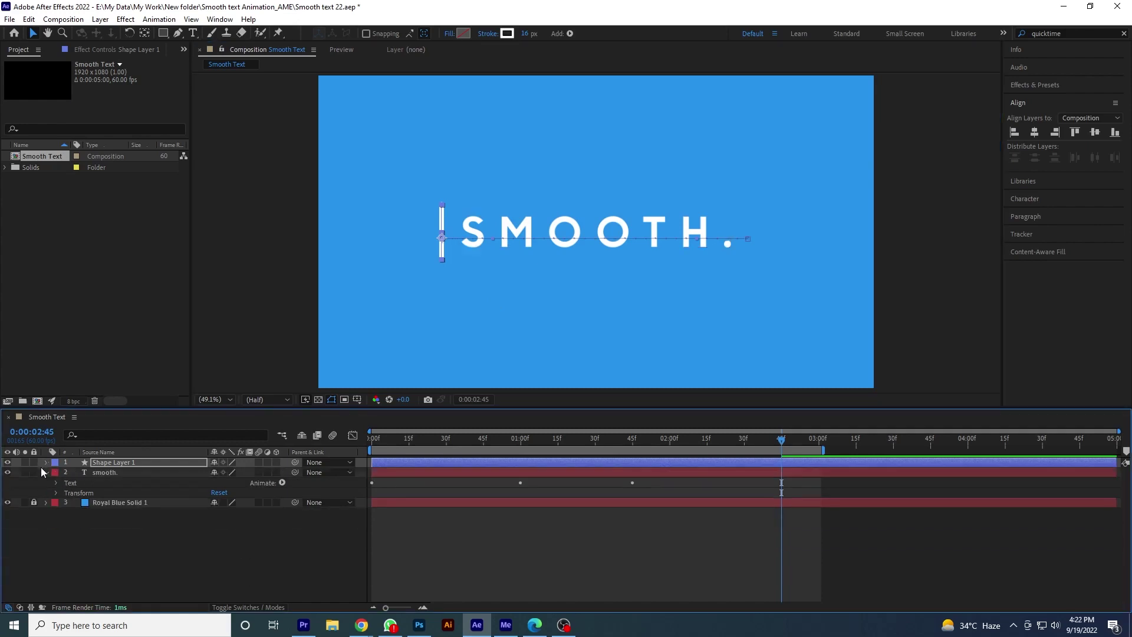
{"action": "left_click", "coordinate": [51, 493]}
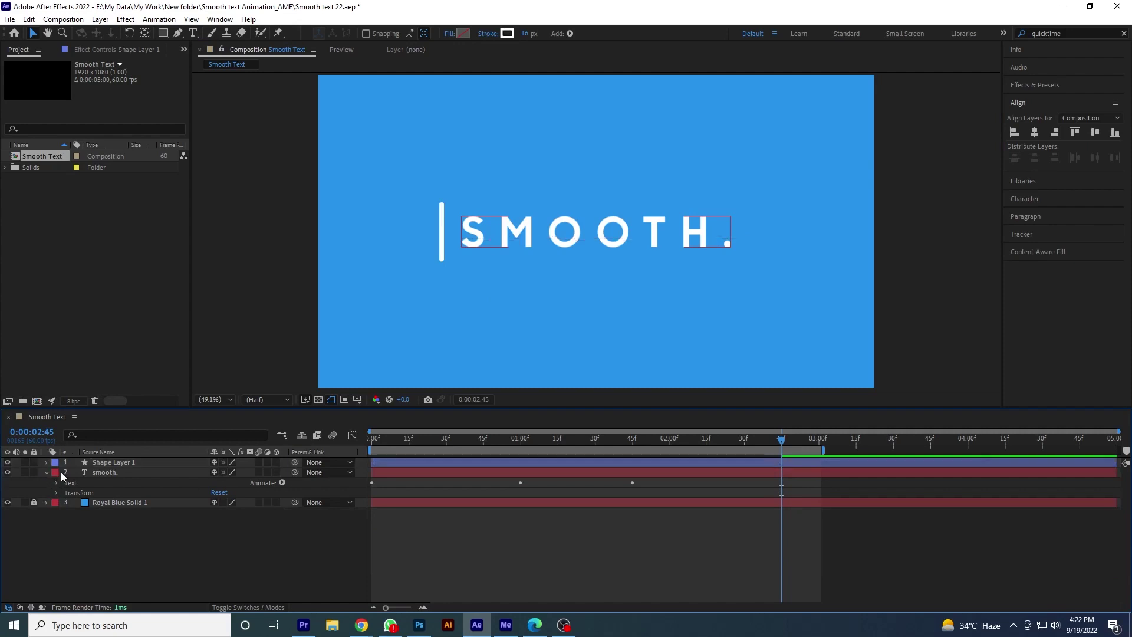
At 0:00:02:15, draw a rectangular mask on the smooth. layer from the line to just before the S, and expand the mask's properties
{"action": "left_click", "coordinate": [104, 473]}
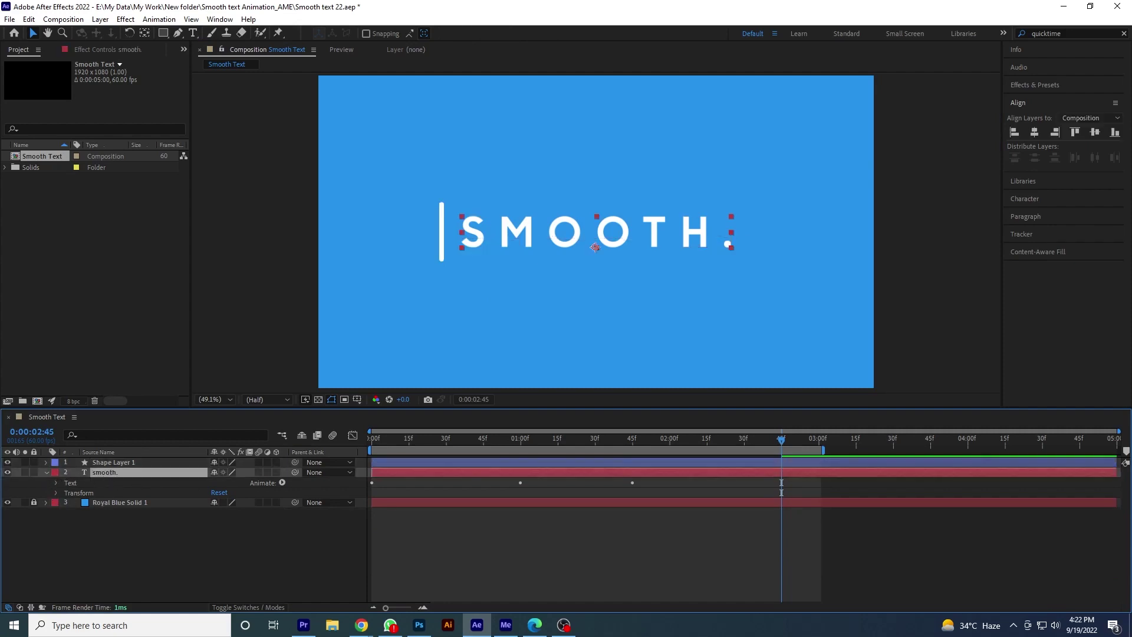
{"action": "key", "text": "alt+Tab"}
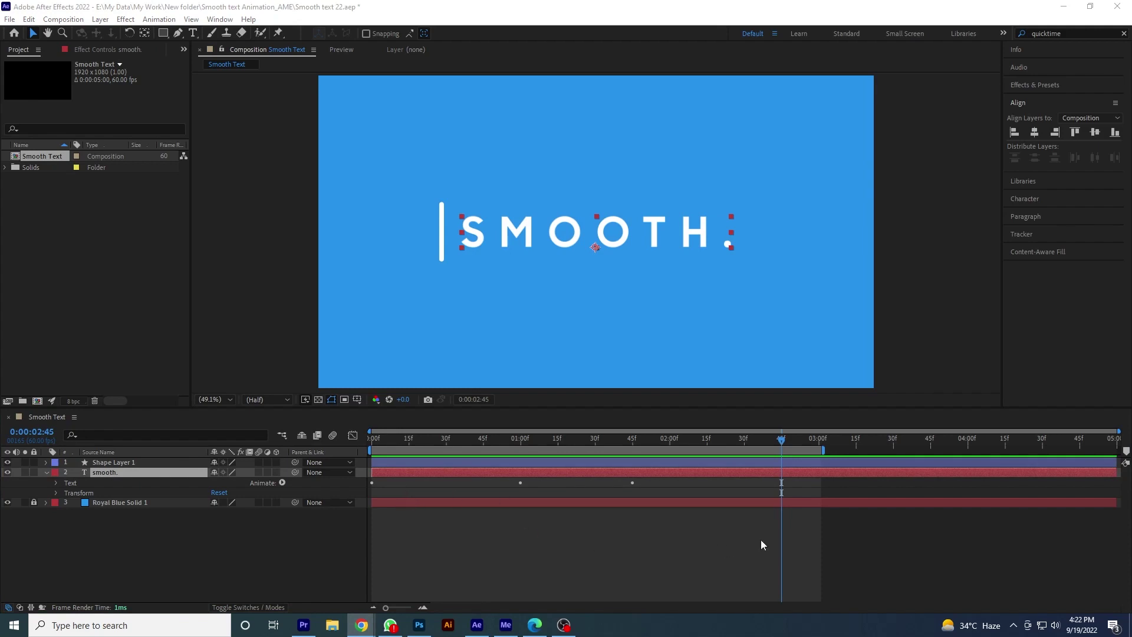
{"action": "left_click_drag", "start_coordinate": [781, 440], "coordinate": [708, 443]}
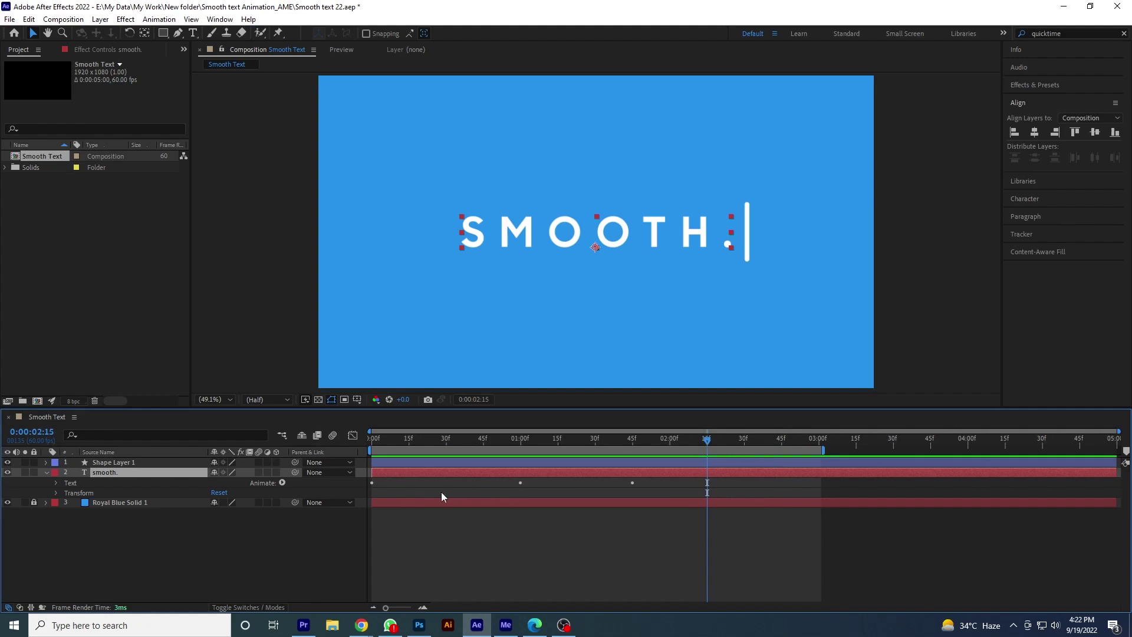
{"action": "left_click", "coordinate": [127, 483]}
{"action": "left_click", "coordinate": [111, 473]}
{"action": "left_click", "coordinate": [164, 33]}
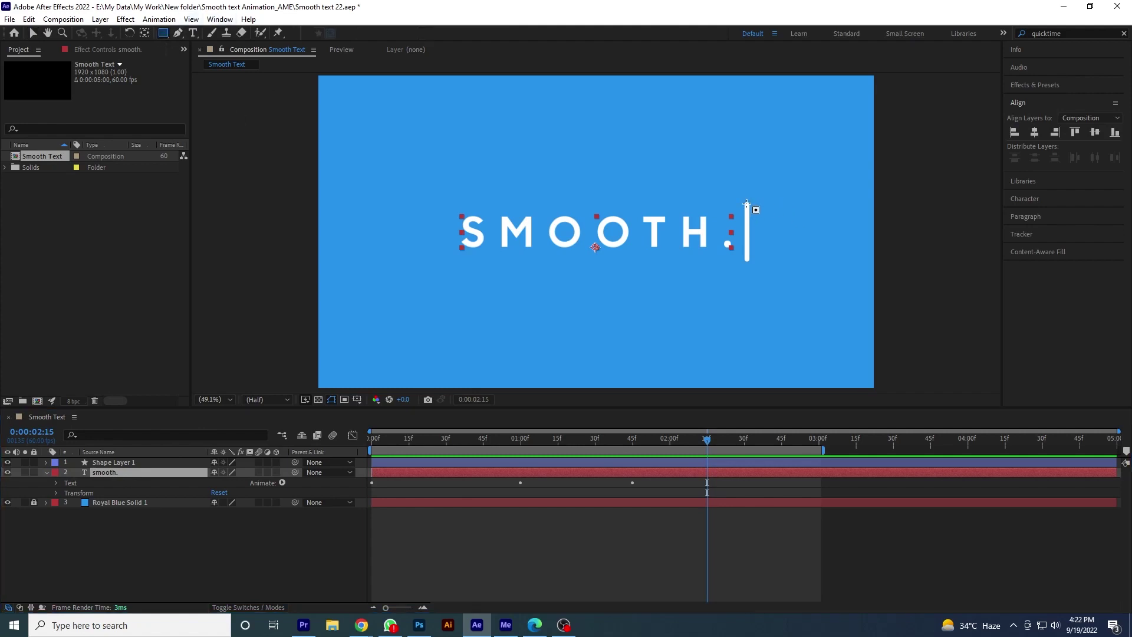
{"action": "mouse_move", "coordinate": [746, 203]}
{"action": "left_mouse_down"}
{"action": "mouse_move", "coordinate": [745, 261]}
{"action": "mouse_move", "coordinate": [441, 260]}
{"action": "left_mouse_up"}
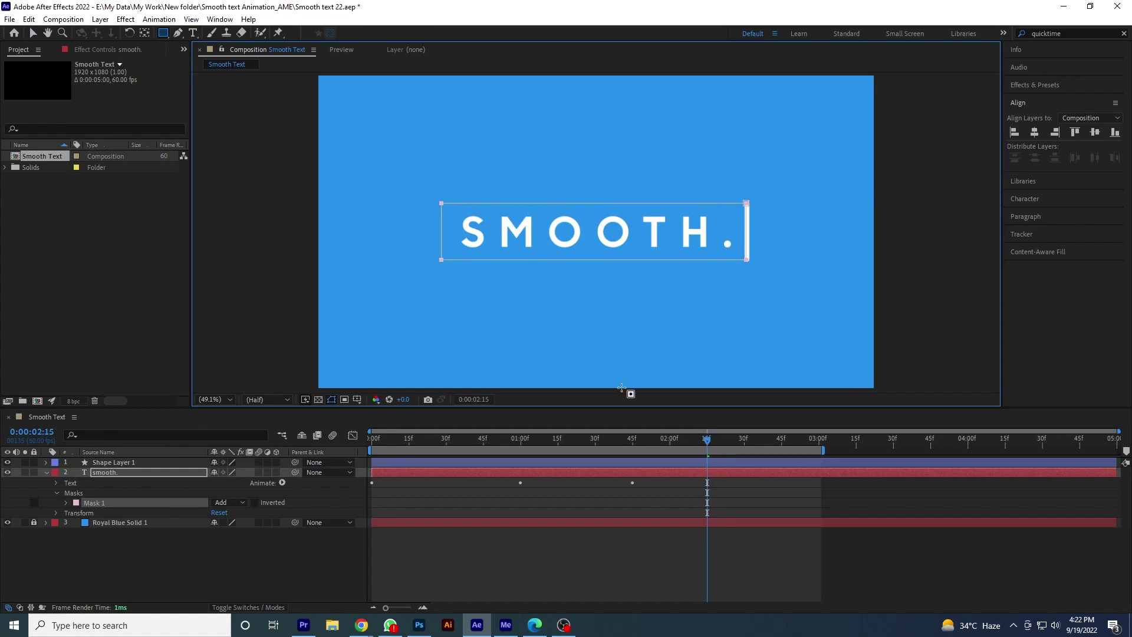
{"action": "left_click", "coordinate": [27, 32]}
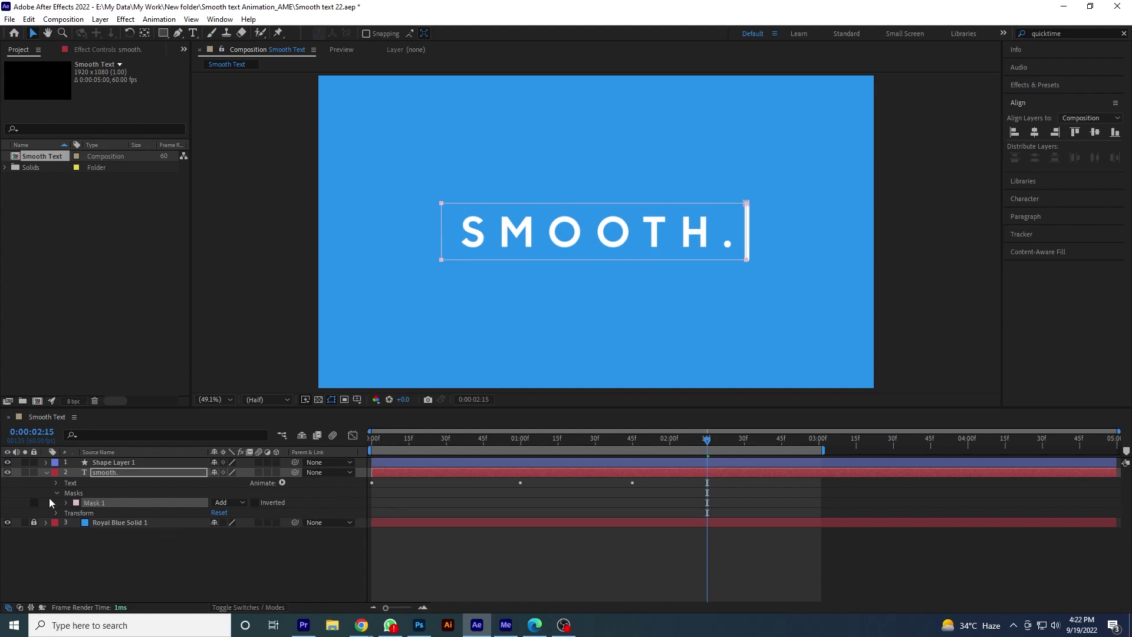
{"action": "left_click", "coordinate": [66, 502]}
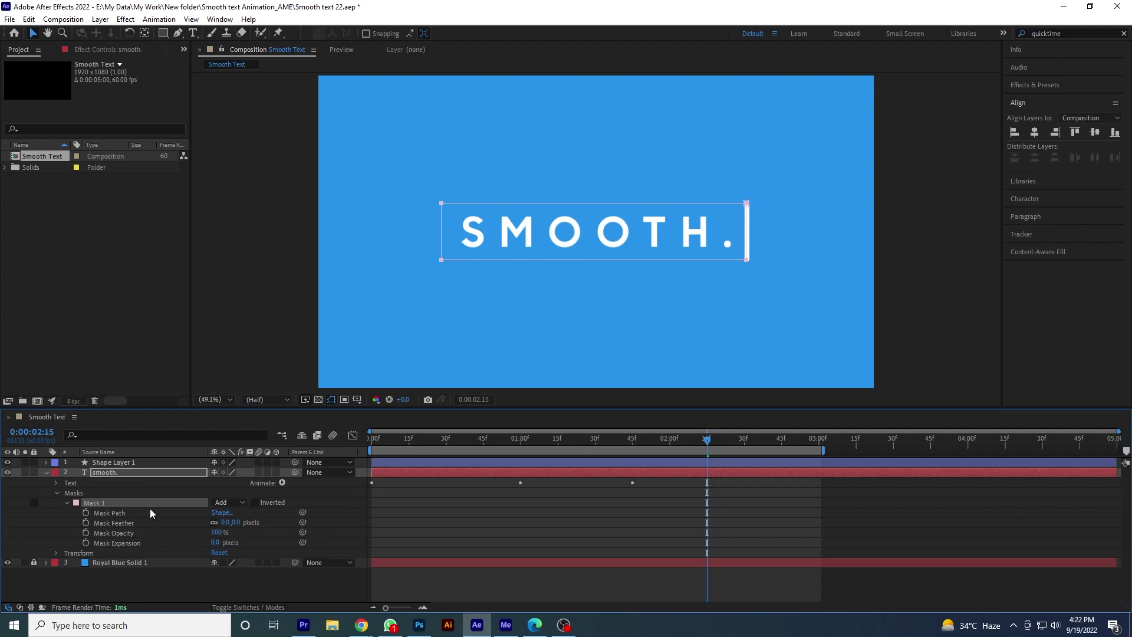
Add a Mask Path keyframe at 0:00:02:15 and, at 0:00:02:45, shift the whole mask horizontally off the text until its edge meets the line
{"action": "left_click", "coordinate": [85, 513]}
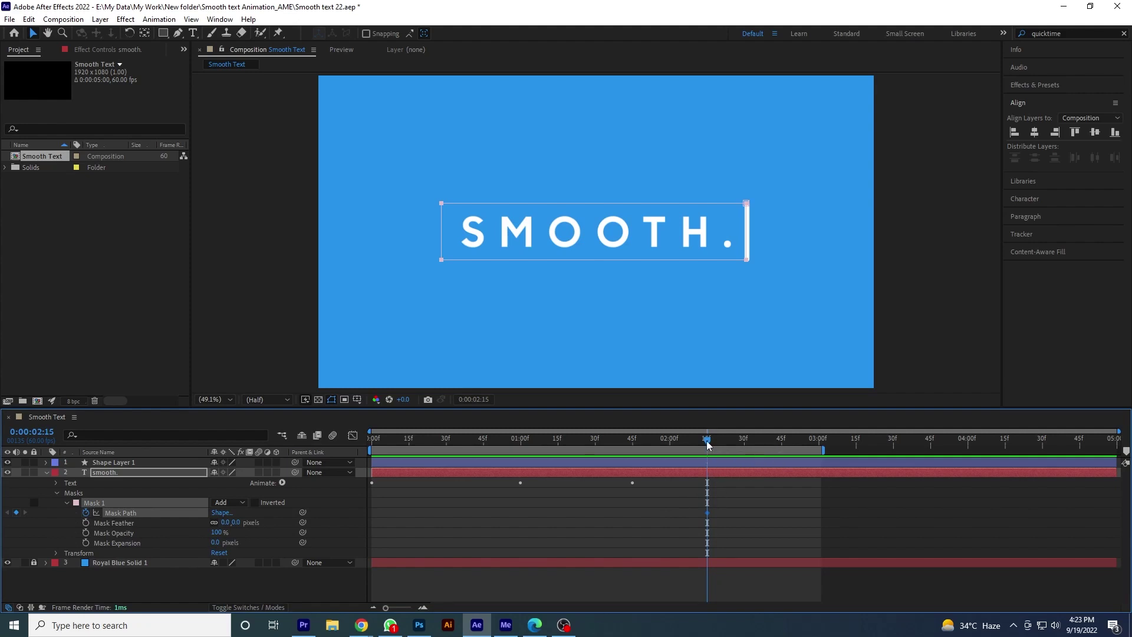
{"action": "left_click_drag", "start_coordinate": [712, 454], "coordinate": [779, 459]}
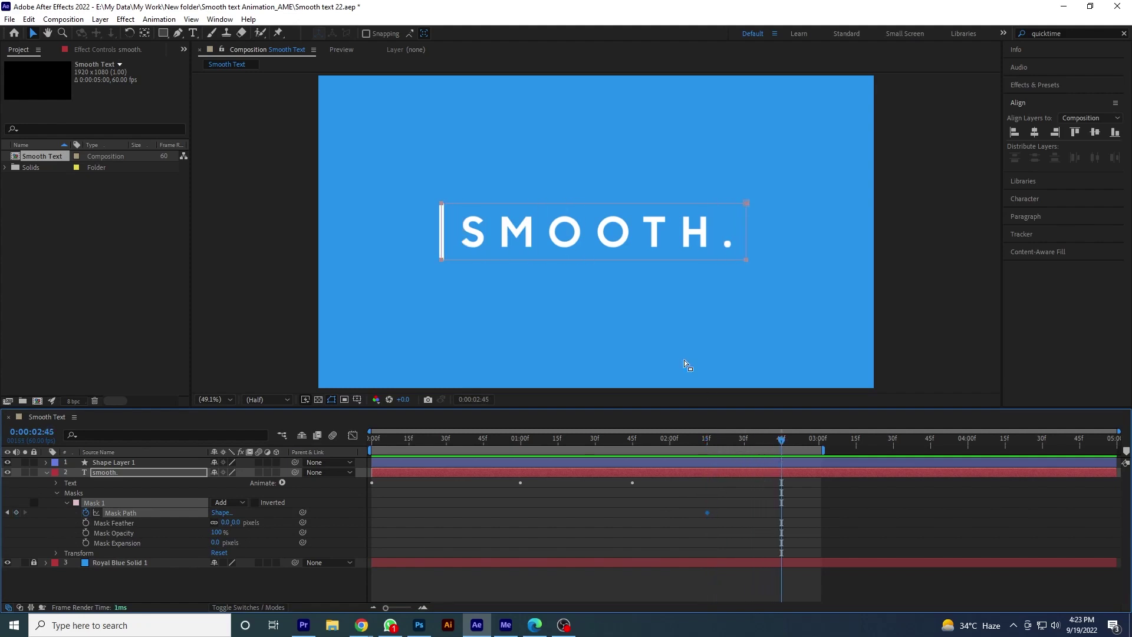
{"action": "left_click_drag", "start_coordinate": [596, 260], "coordinate": [295, 265]}
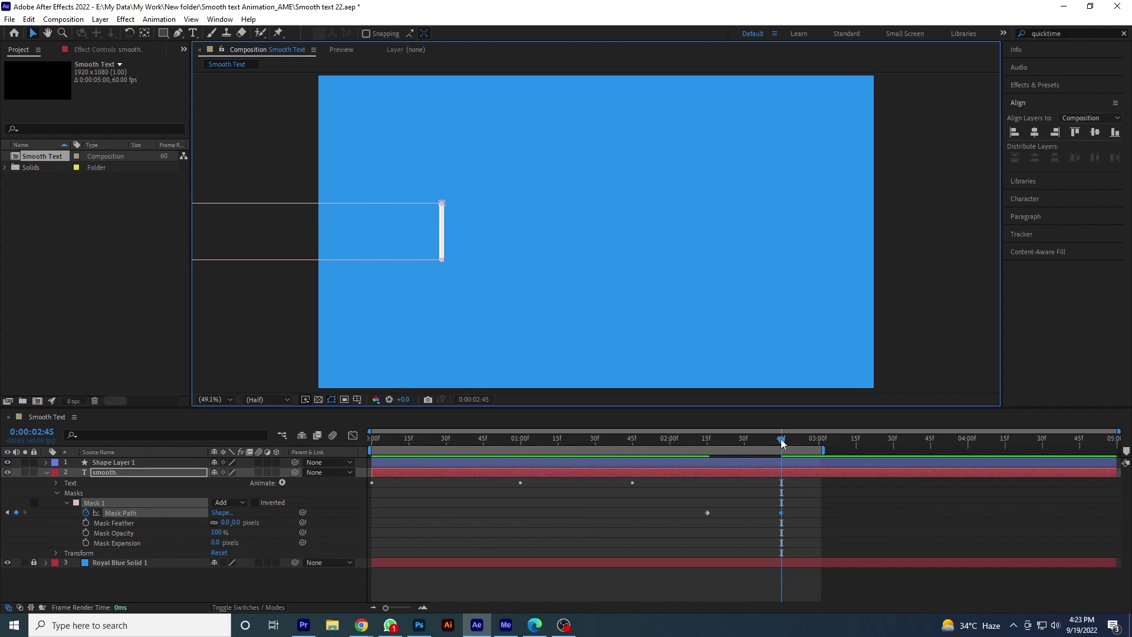
Check the mask sweep by scrubbing the timeline with the mask mode on Add, and return to 0:00:02:45
{"action": "left_click_drag", "start_coordinate": [782, 443], "coordinate": [782, 472]}
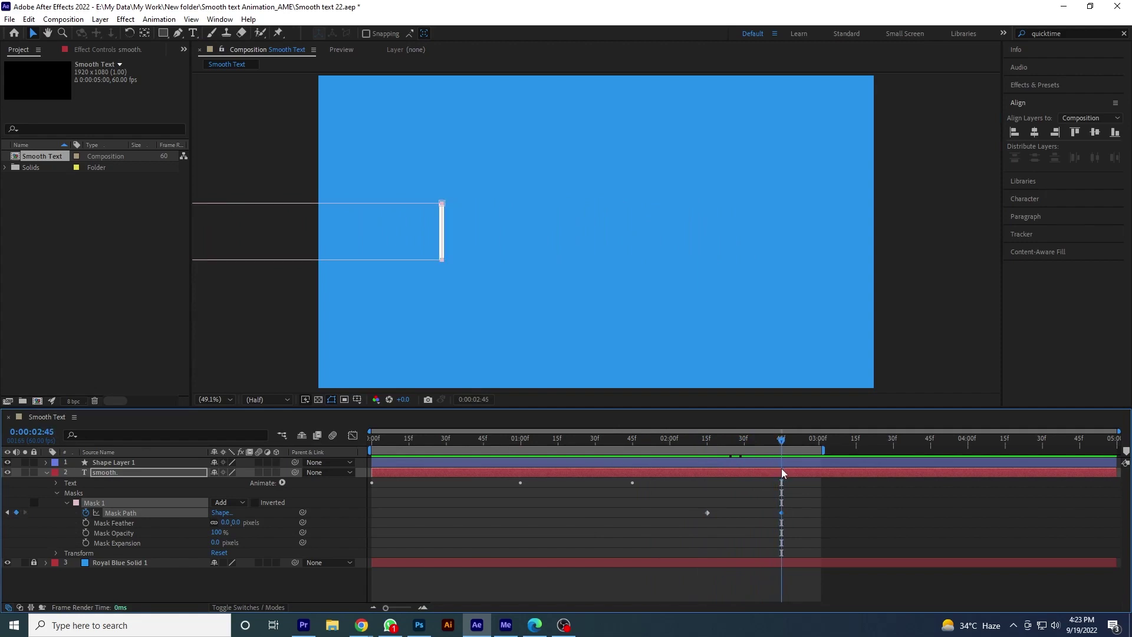
{"action": "left_click", "coordinate": [227, 502]}
{"action": "left_click", "coordinate": [235, 530]}
{"action": "left_click_drag", "start_coordinate": [782, 447], "coordinate": [789, 474]}
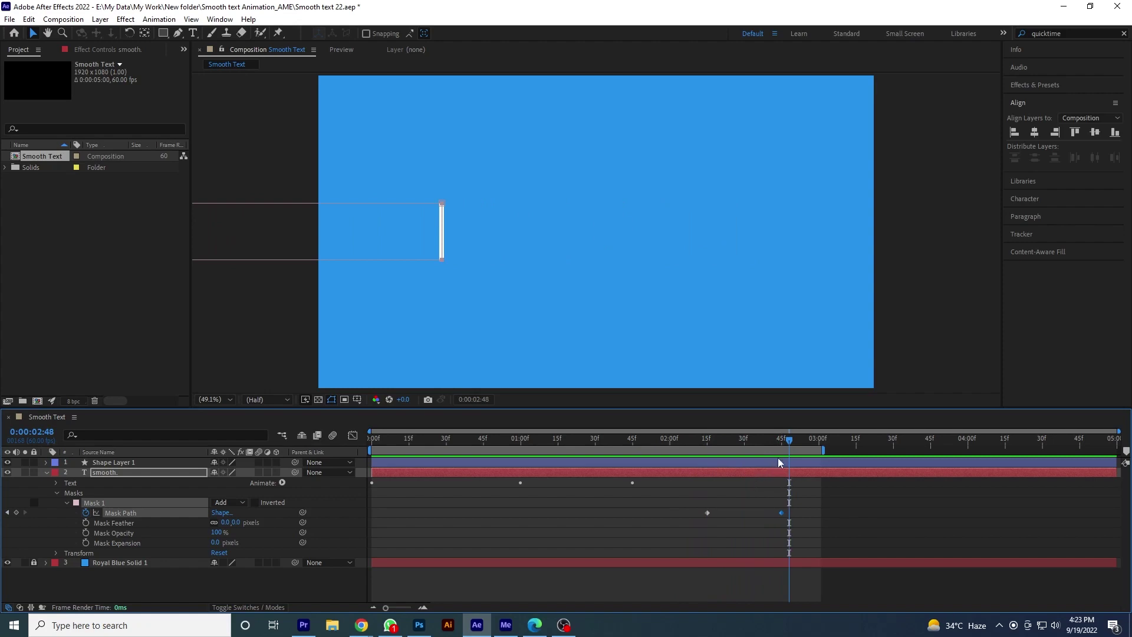
{"action": "left_click_drag", "start_coordinate": [790, 443], "coordinate": [785, 448]}
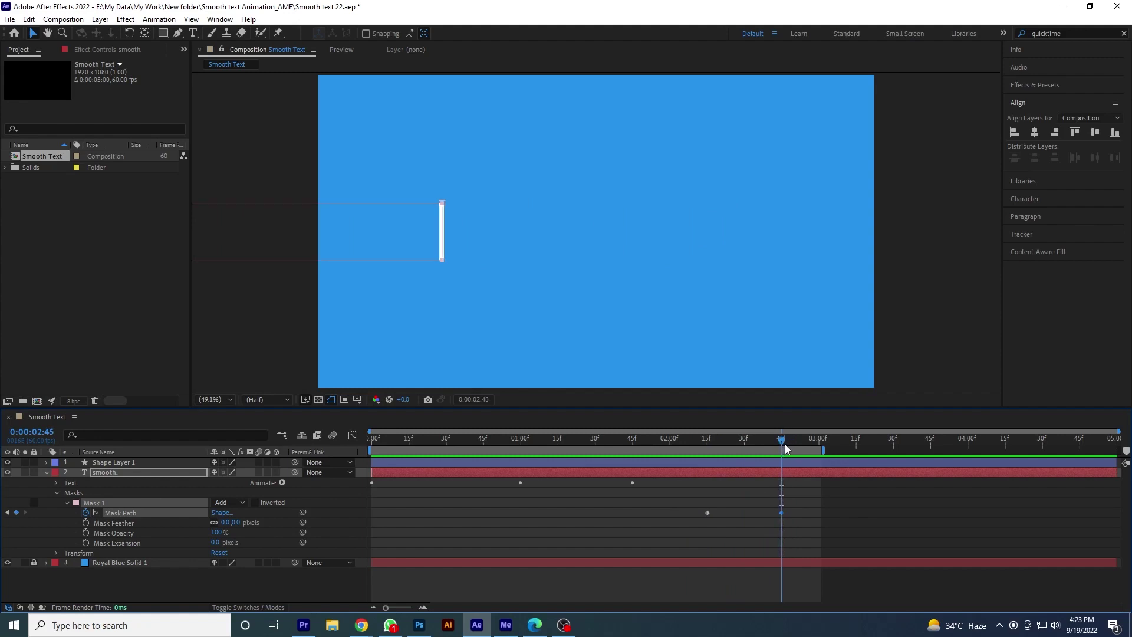
Reveal Shape Layer 1's keyframes, copy its four Trim Paths Start and End keyframes, and paste them at 0:00:02:45
{"action": "left_click", "coordinate": [131, 463]}
{"action": "key", "text": "u"}
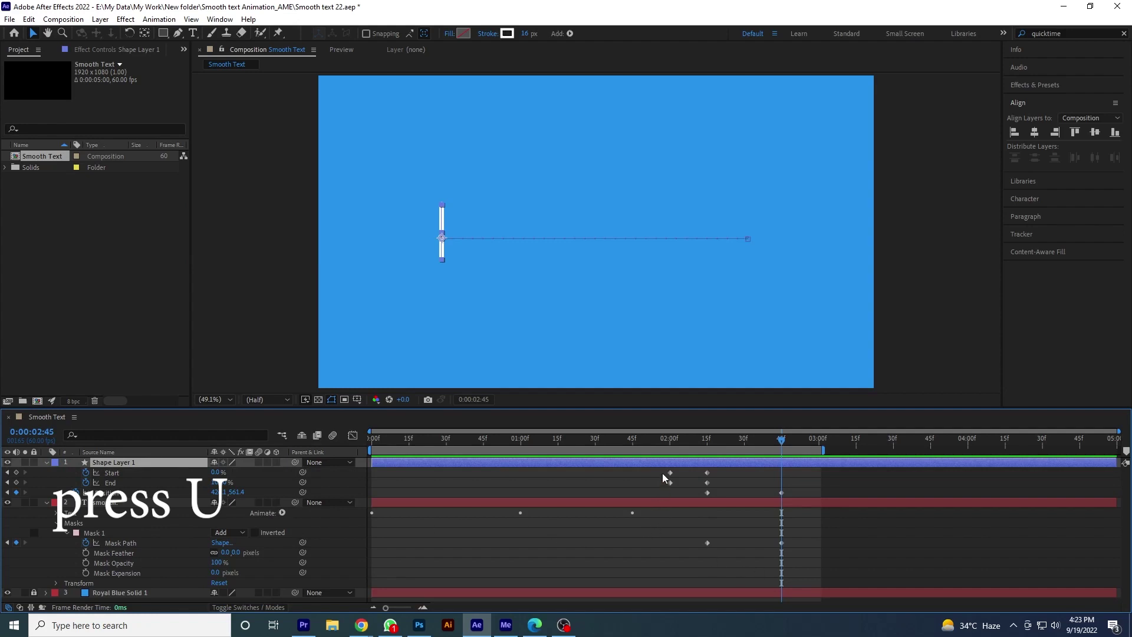
{"action": "left_click_drag", "start_coordinate": [663, 473], "coordinate": [720, 487]}
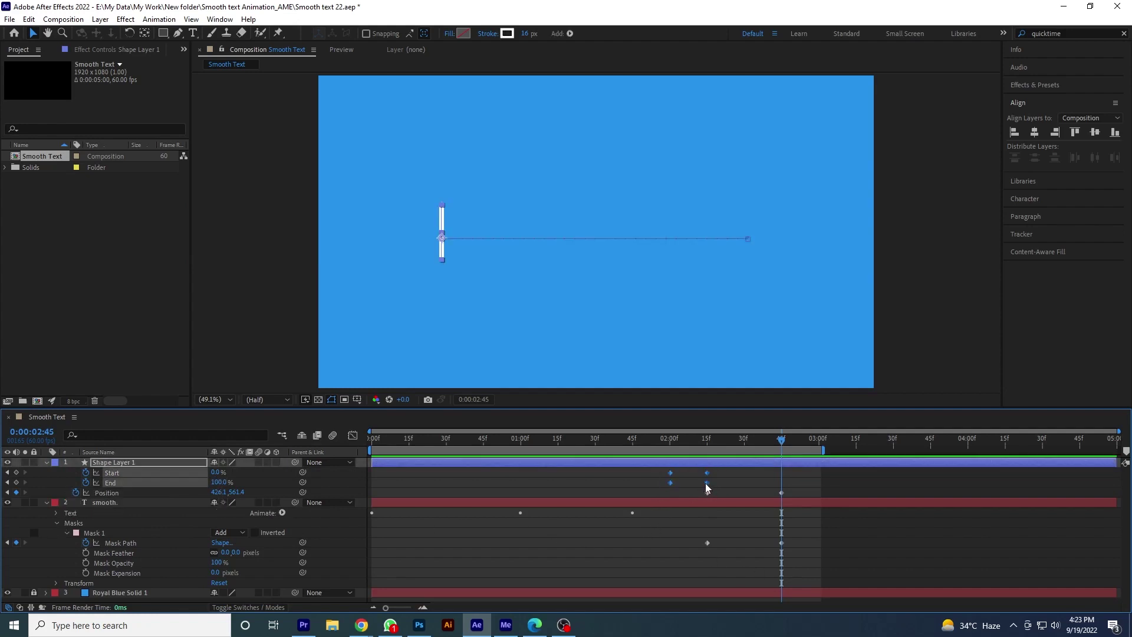
{"action": "right_click", "coordinate": [706, 483]}
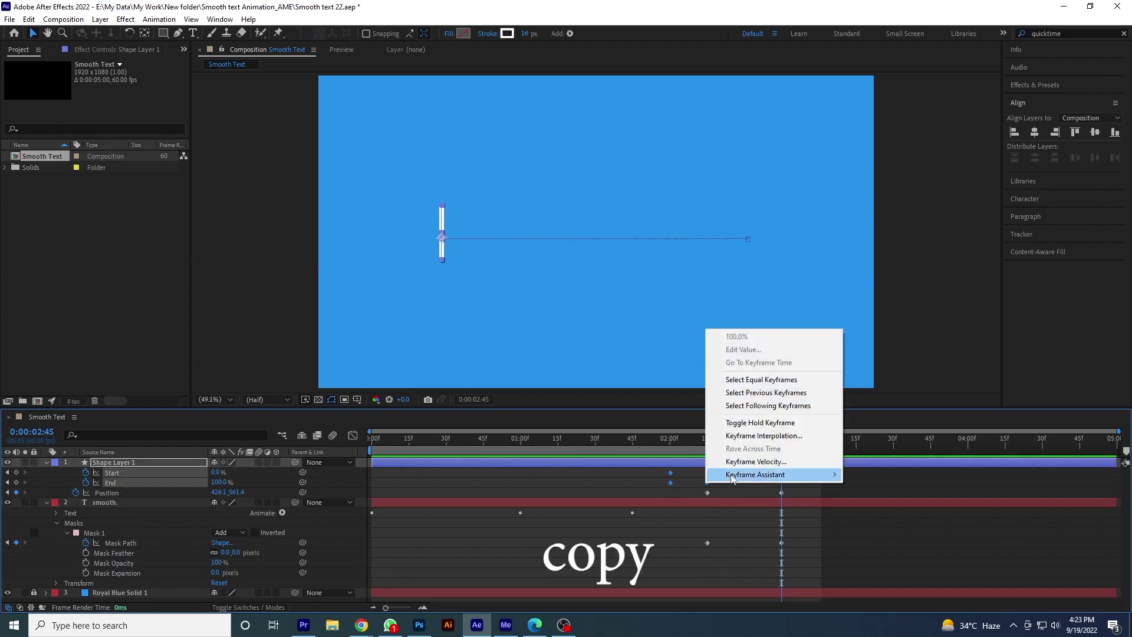
{"action": "left_click", "coordinate": [668, 481]}
{"action": "left_click_drag", "start_coordinate": [659, 469], "coordinate": [721, 490]}
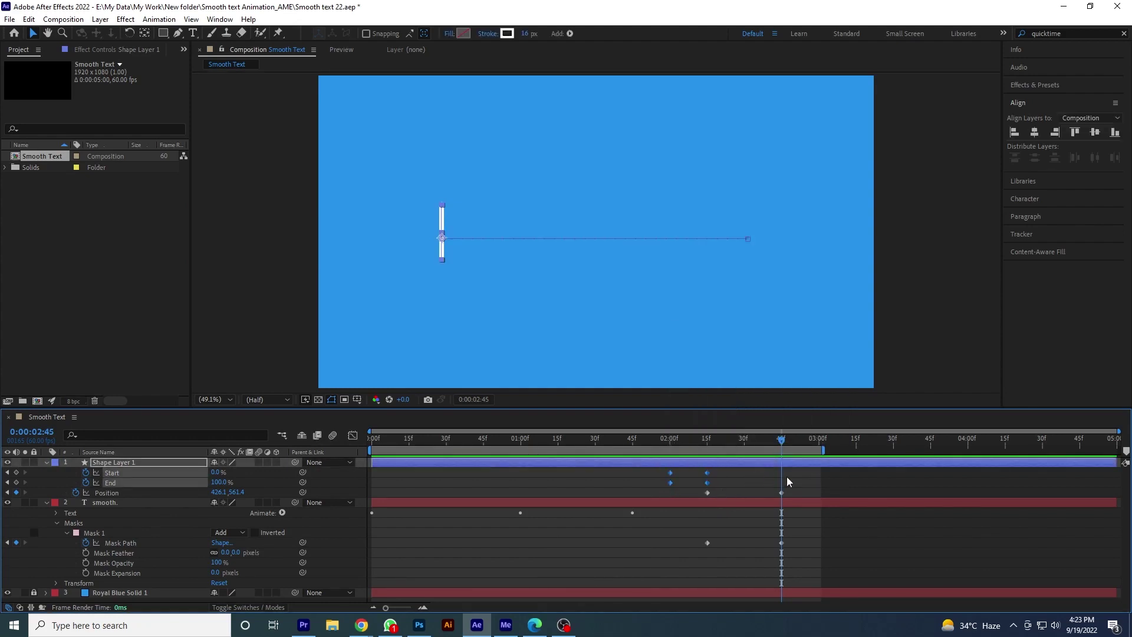
{"action": "key", "text": "ctrl+v"}
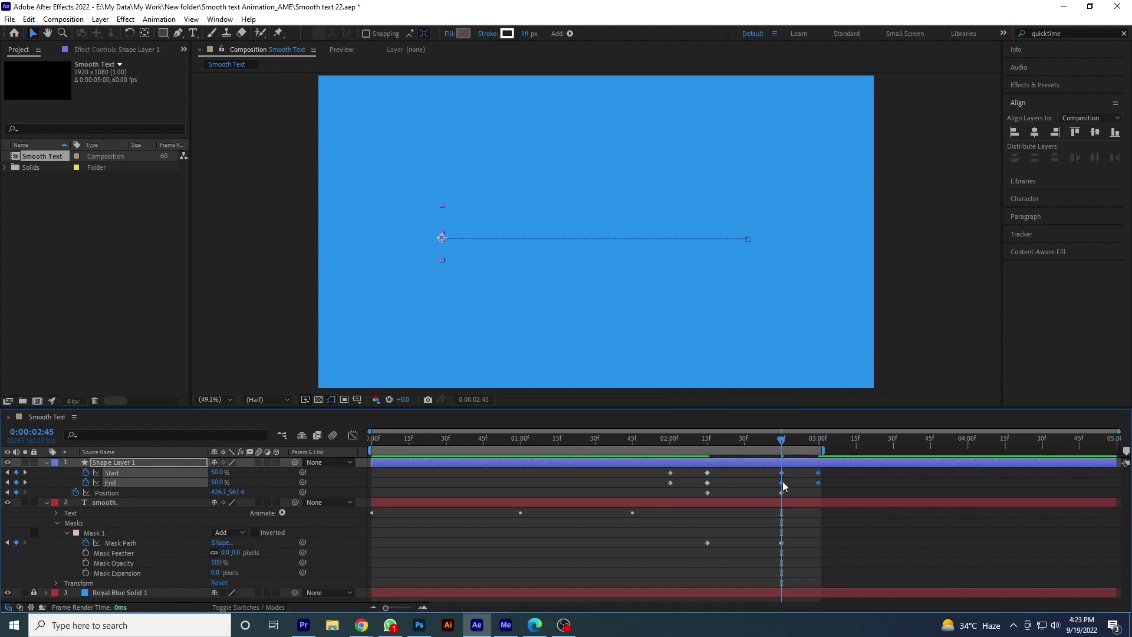
Time-reverse the pasted Start and End keyframes and preview the animation from the beginning
{"action": "right_click", "coordinate": [782, 482]}
{"action": "mouse_move", "coordinate": [820, 480]}
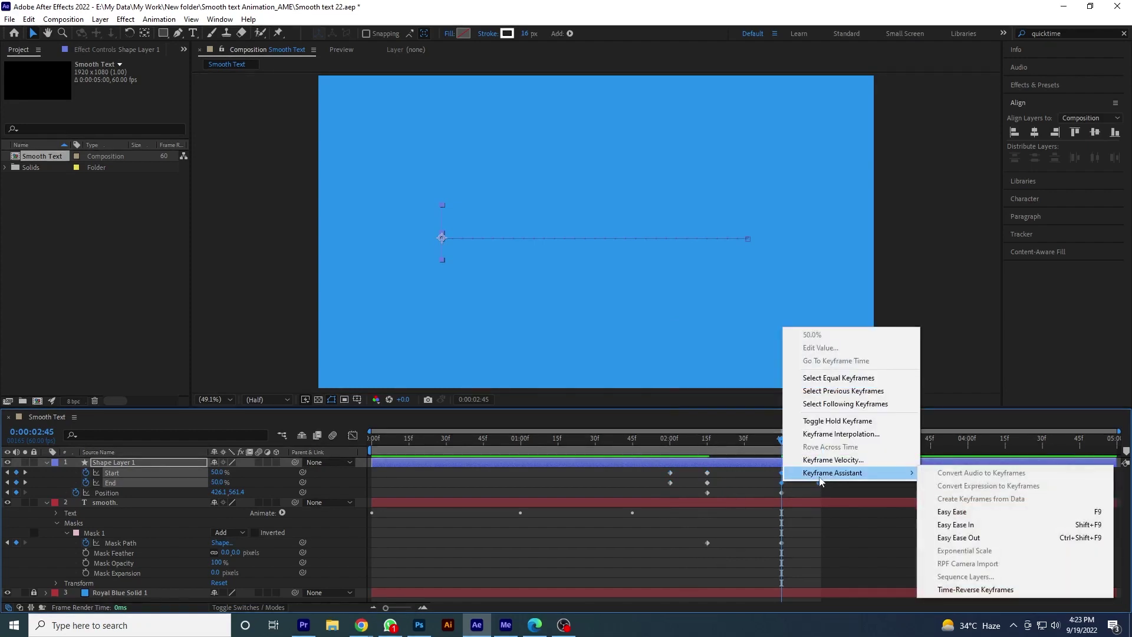
{"action": "left_click", "coordinate": [976, 589]}
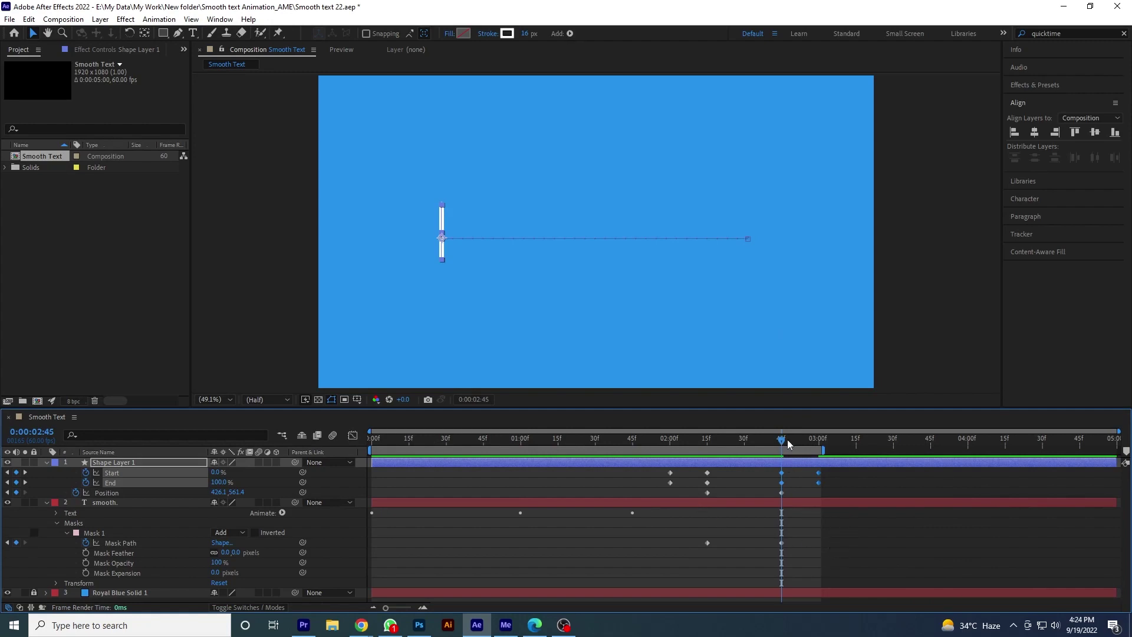
{"action": "mouse_move", "coordinate": [787, 440]}
{"action": "left_mouse_down"}
{"action": "mouse_move", "coordinate": [829, 448]}
{"action": "mouse_move", "coordinate": [767, 449]}
{"action": "mouse_move", "coordinate": [838, 460]}
{"action": "mouse_move", "coordinate": [359, 450]}
{"action": "left_mouse_up"}
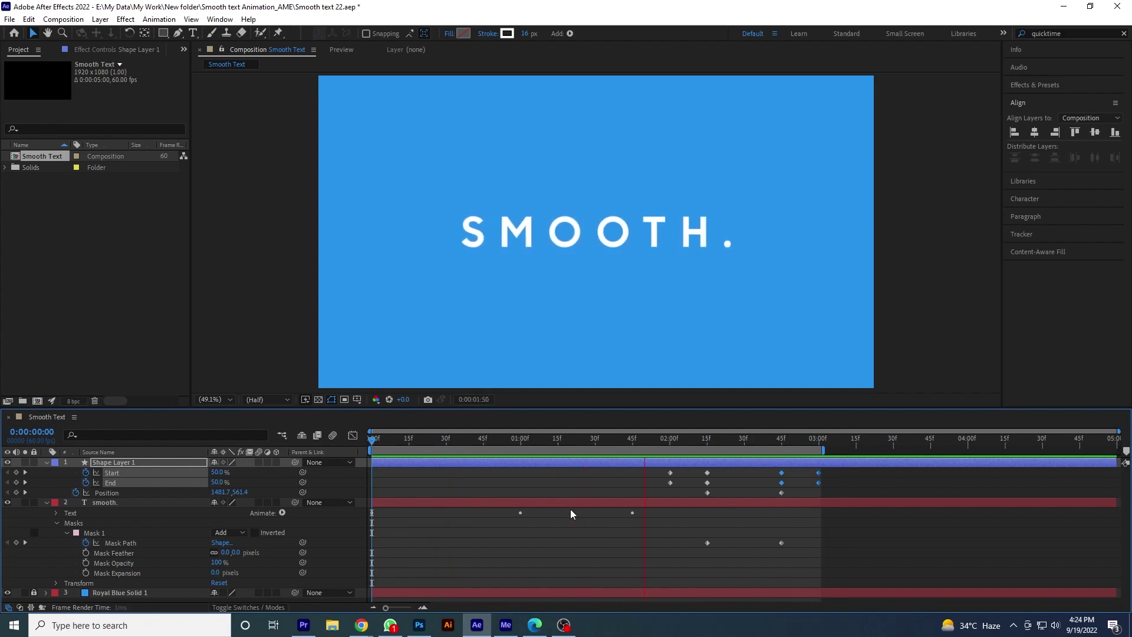
{"action": "key", "text": "space"}
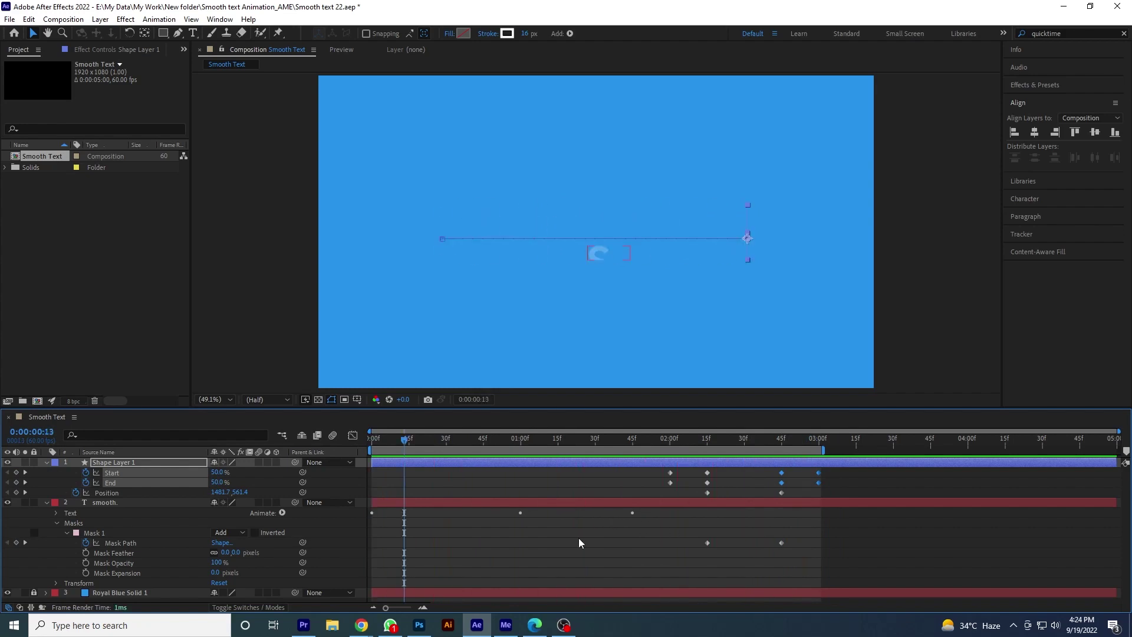
Apply Easy Ease to all Start, End and Position keyframes of Shape Layer 1 and to both Mask Path keyframes
{"action": "left_click_drag", "start_coordinate": [659, 470], "coordinate": [818, 496]}
{"action": "left_click_drag", "start_coordinate": [691, 533], "coordinate": [787, 555]}
{"action": "right_click", "coordinate": [781, 543]}
{"action": "mouse_move", "coordinate": [822, 540]}
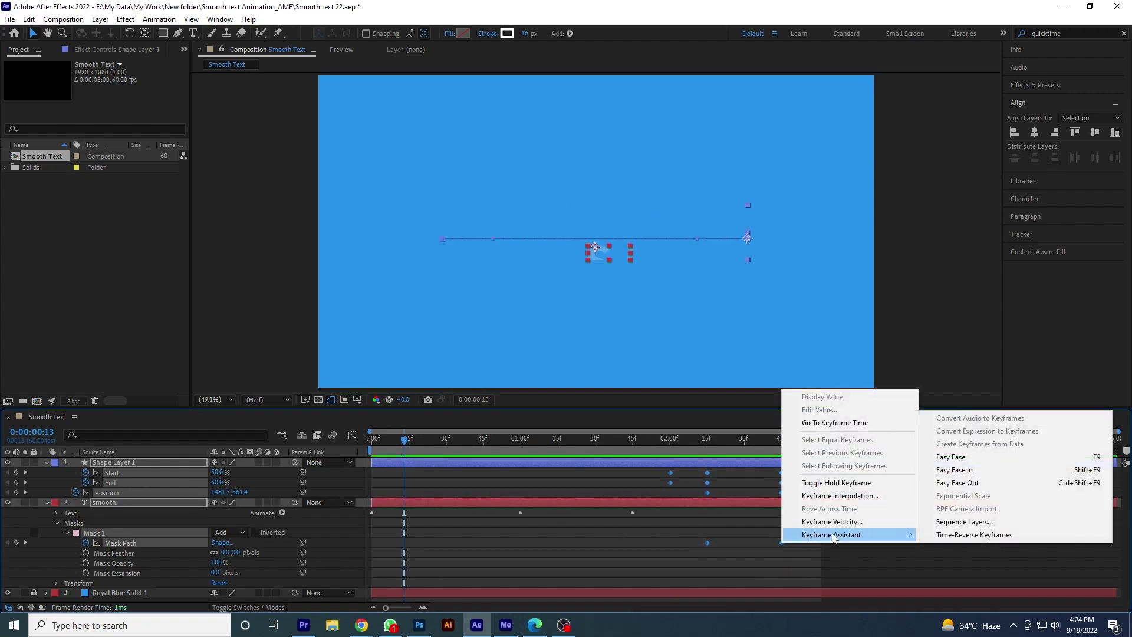
{"action": "left_click", "coordinate": [978, 457]}
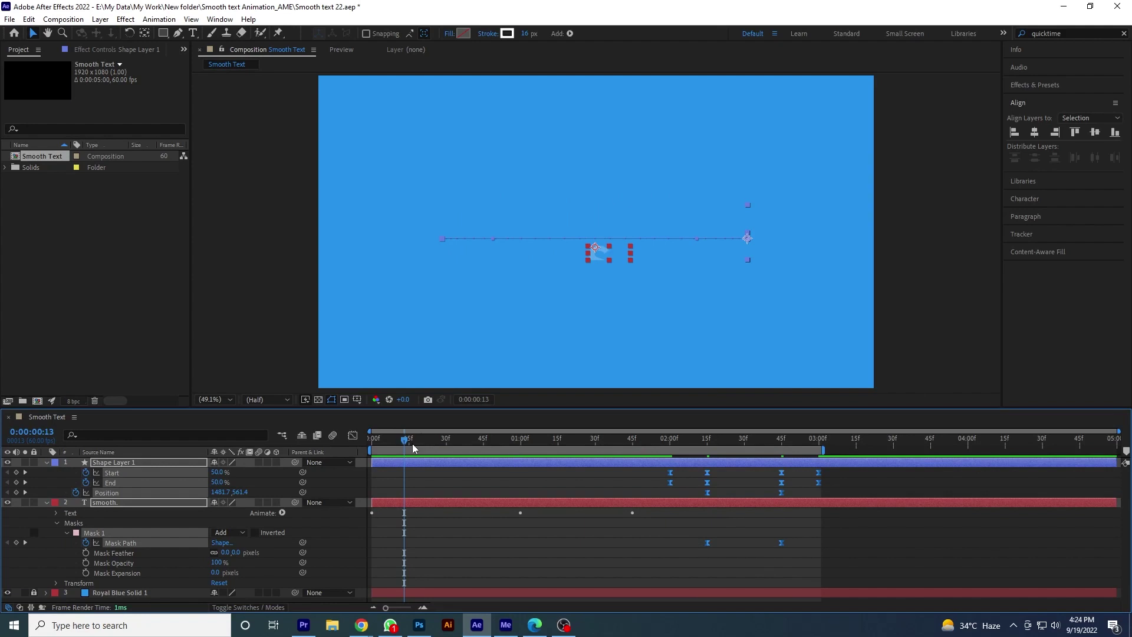
Preview the eased animation from 0:00:00:00 and collapse the properties of Shape Layer 1 and the smooth. layer
{"action": "left_click_drag", "start_coordinate": [413, 447], "coordinate": [359, 450]}
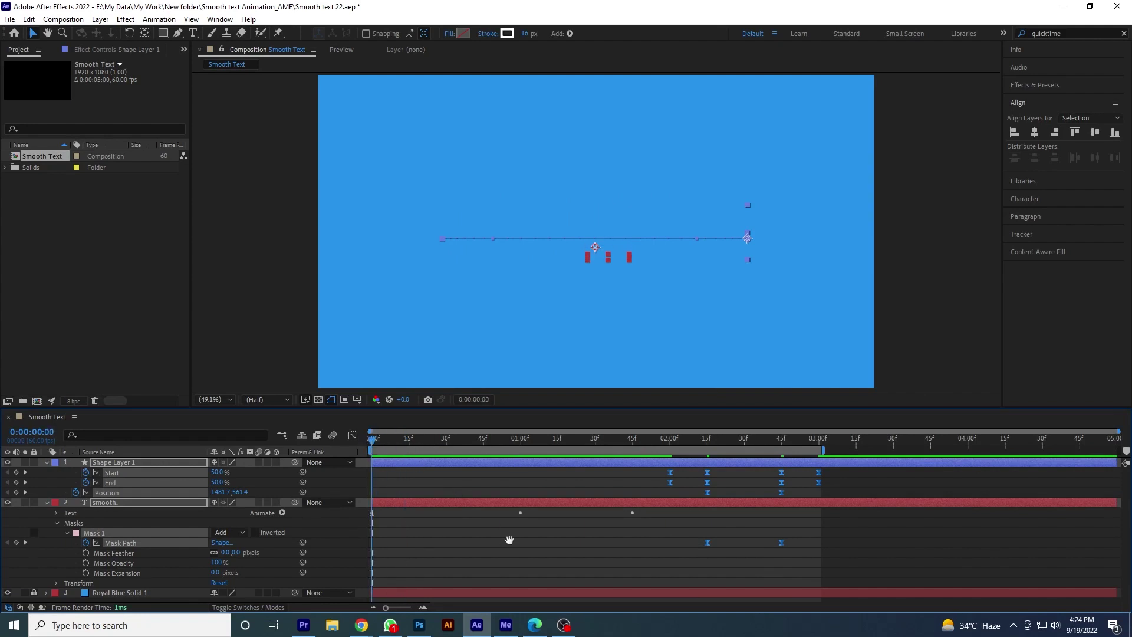
{"action": "key", "text": "space"}
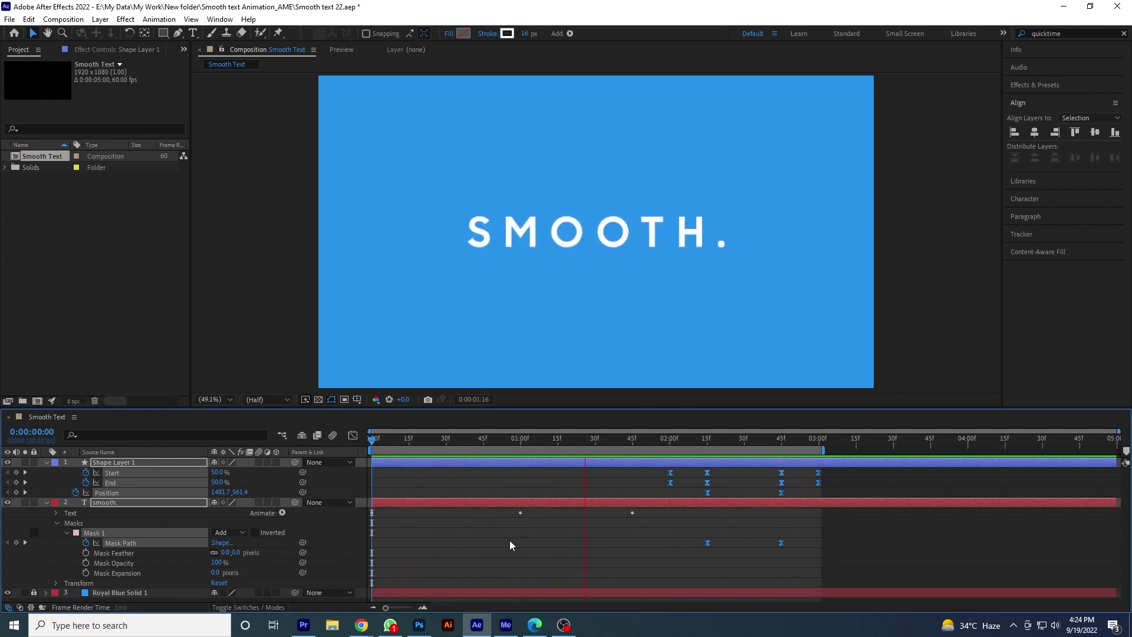
{"action": "key", "text": "space"}
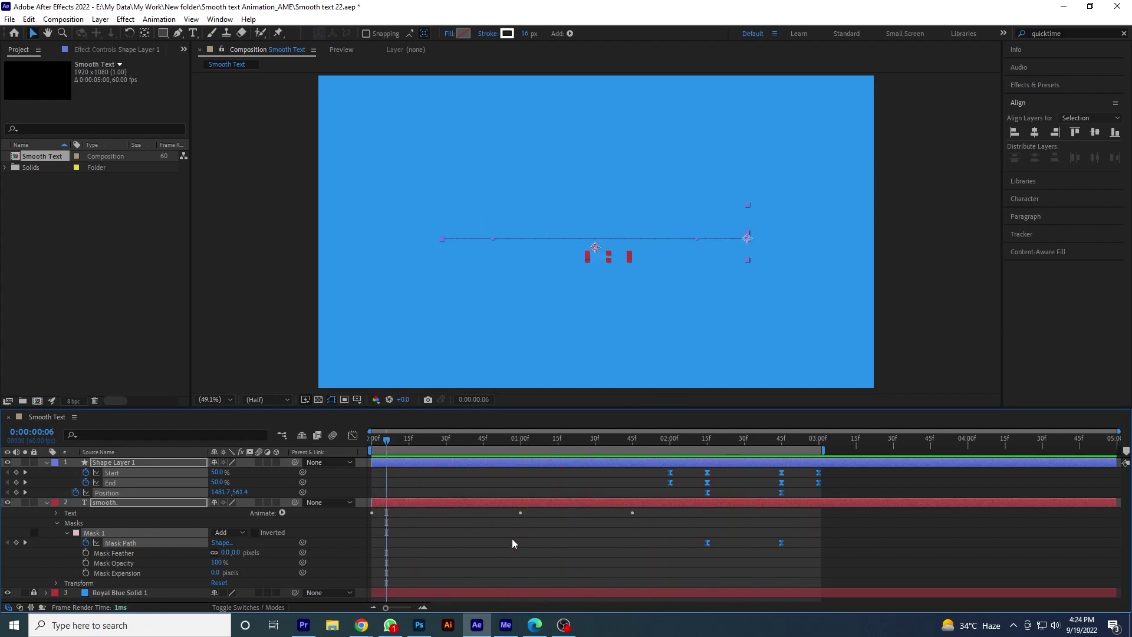
{"action": "left_click", "coordinate": [47, 463]}
{"action": "left_click", "coordinate": [46, 472]}
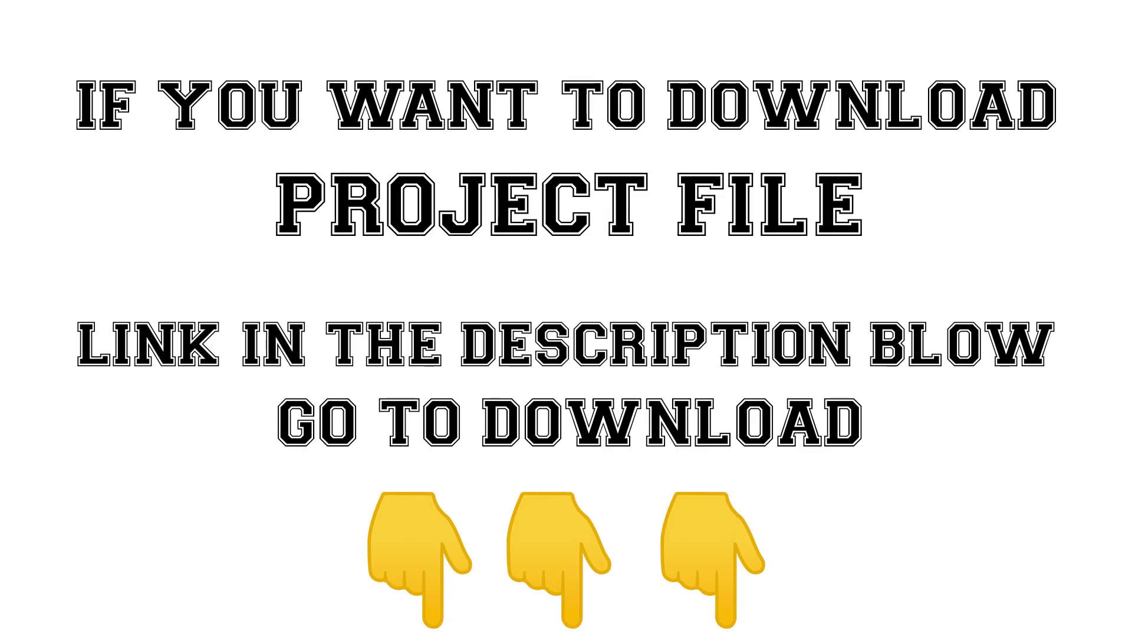